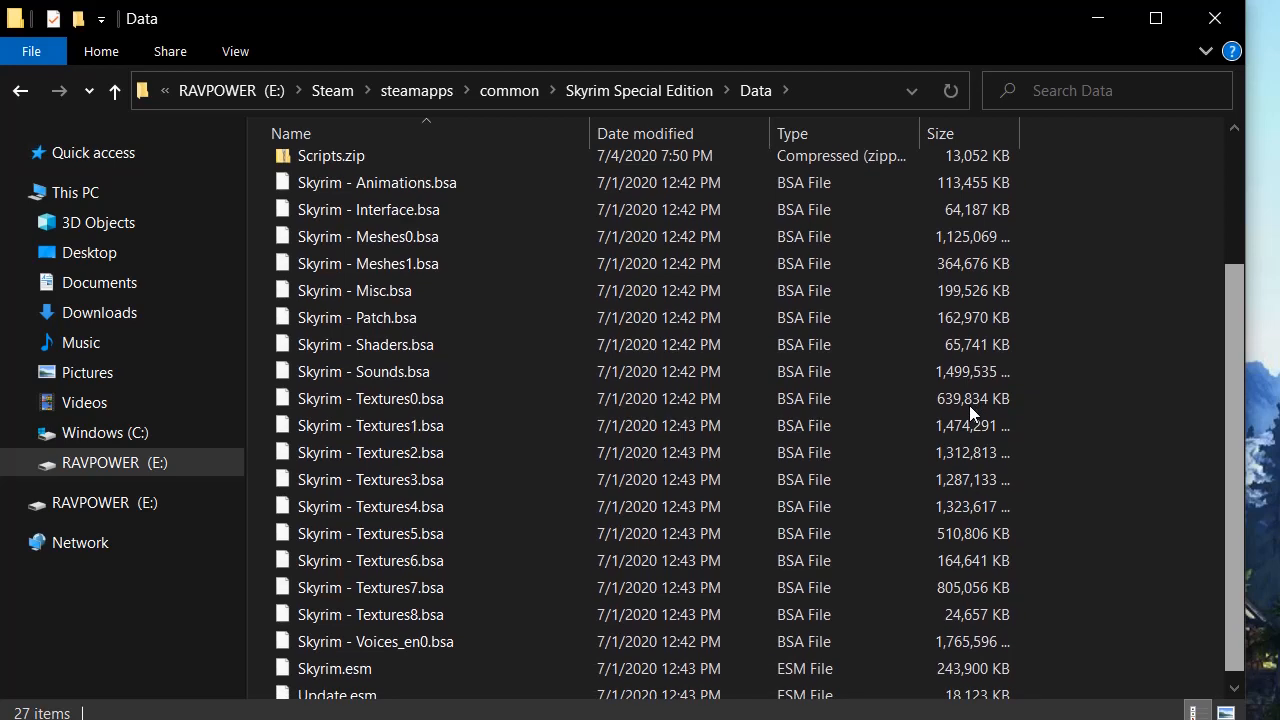
Scroll up and down through the load order in the Plugins tab.
{"action": "scroll", "coordinate": [969, 410], "scroll_direction": "down", "scroll_amount": 1}
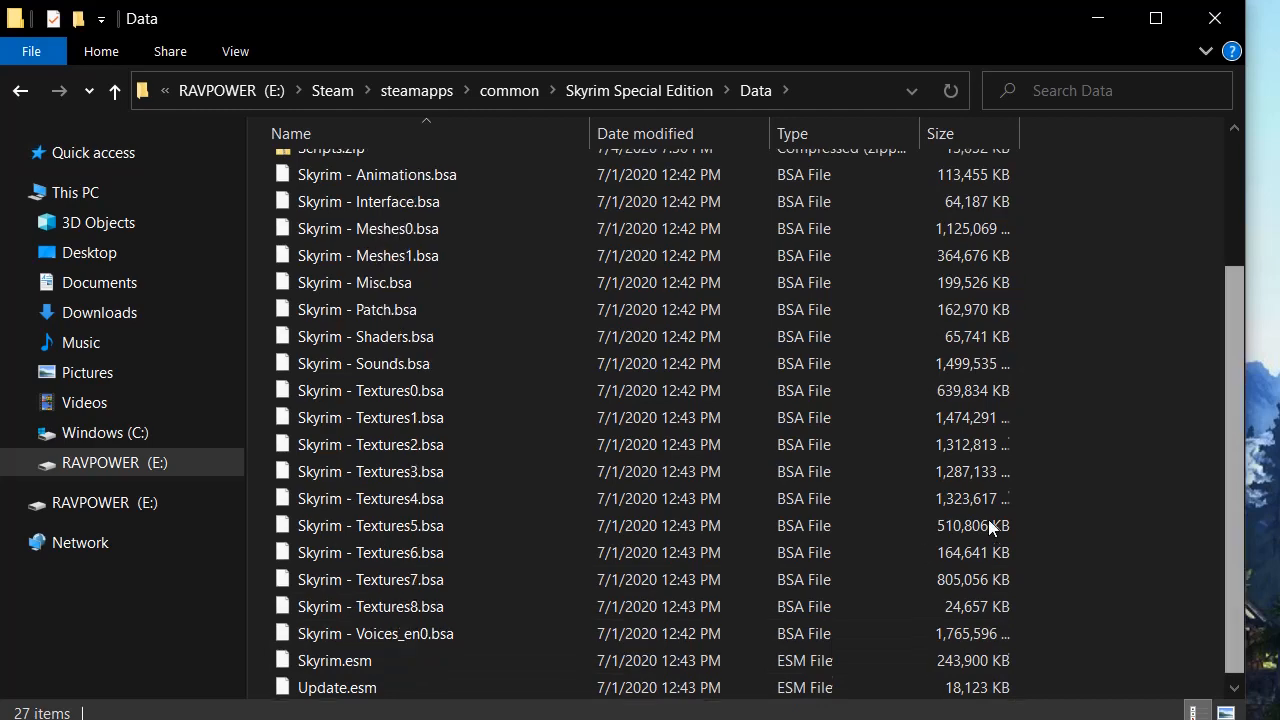
{"action": "scroll", "coordinate": [986, 381], "scroll_direction": "up", "scroll_amount": 3}
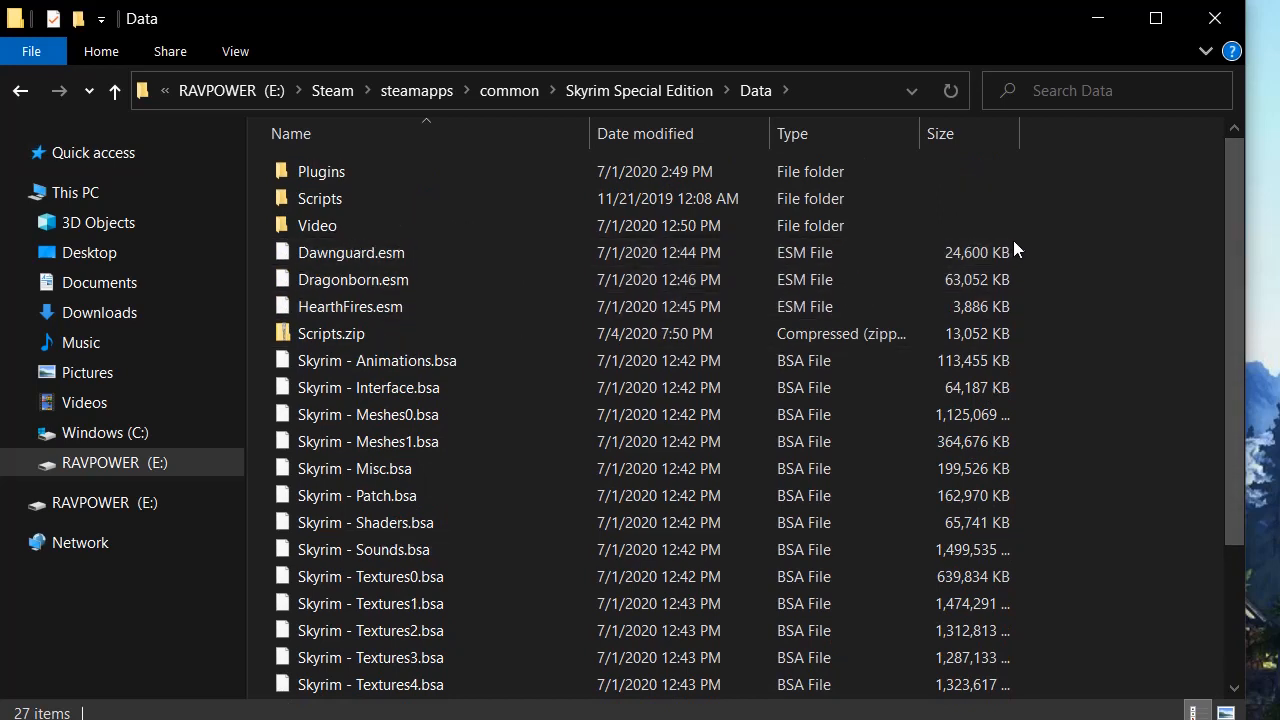
{"action": "scroll", "coordinate": [992, 250], "scroll_direction": "down", "scroll_amount": 1}
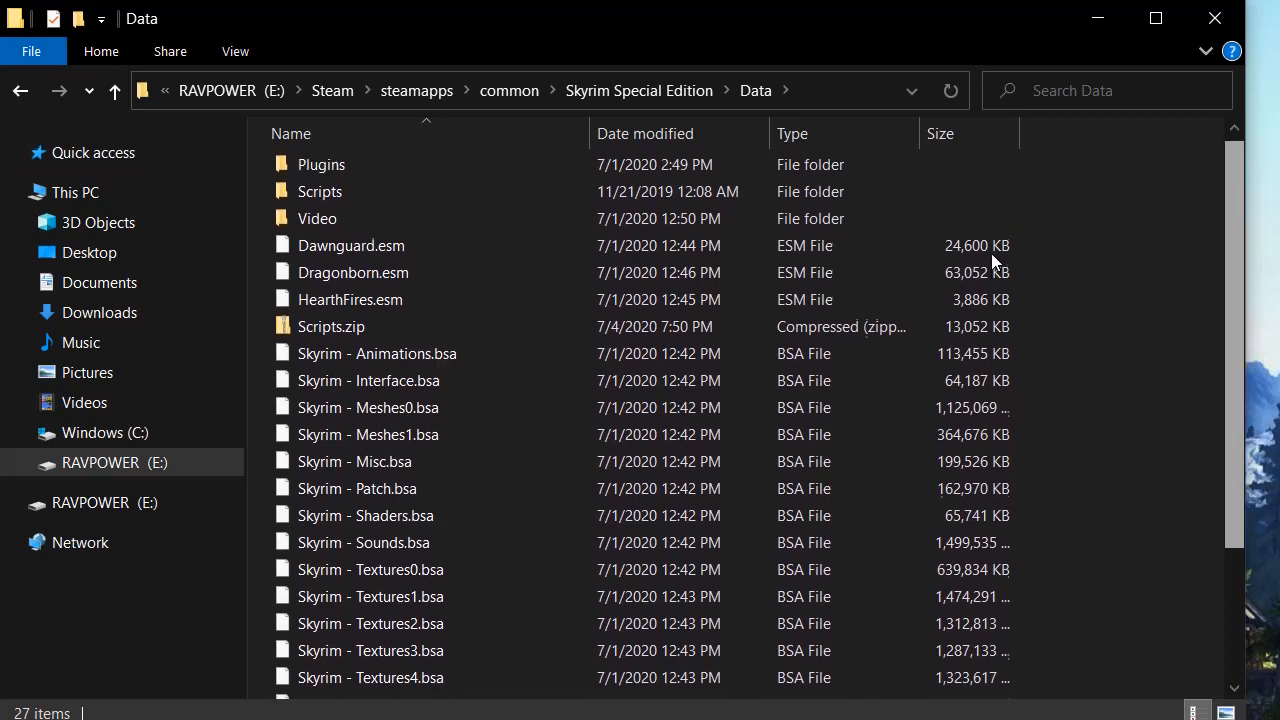
{"action": "scroll", "coordinate": [991, 250], "scroll_direction": "up", "scroll_amount": 1}
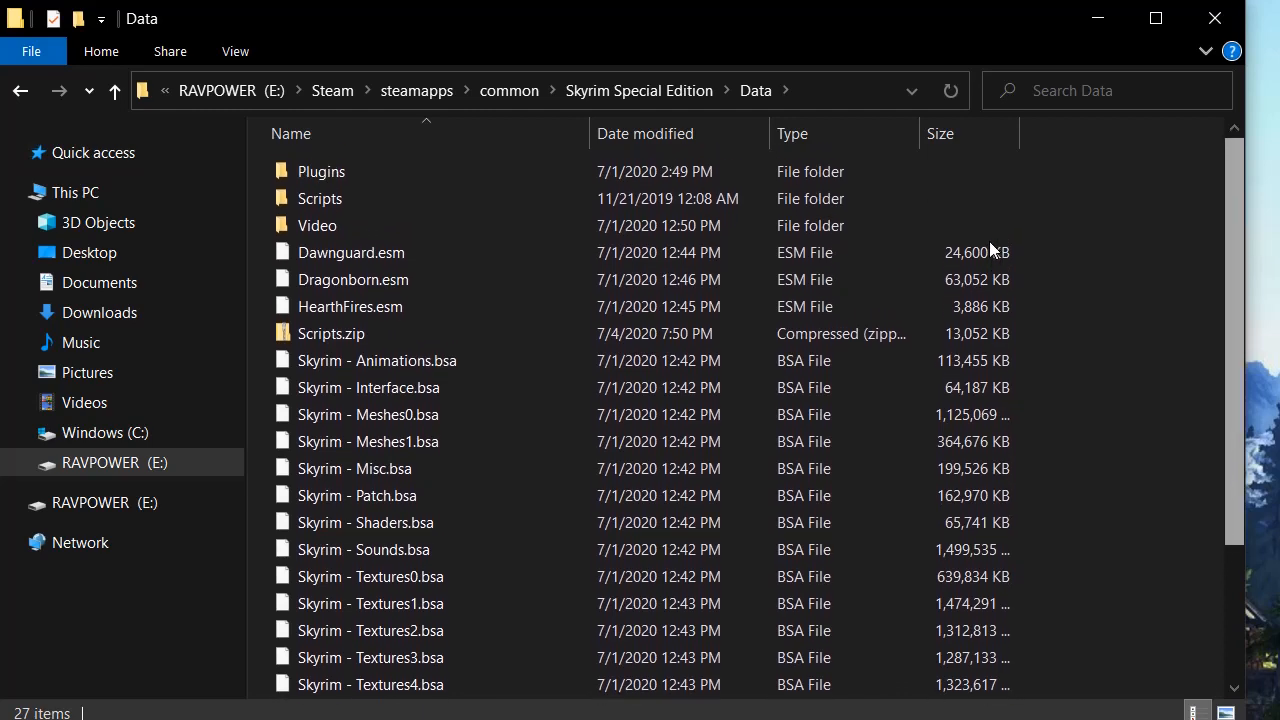
{"action": "scroll", "coordinate": [989, 249], "scroll_direction": "down", "scroll_amount": 3}
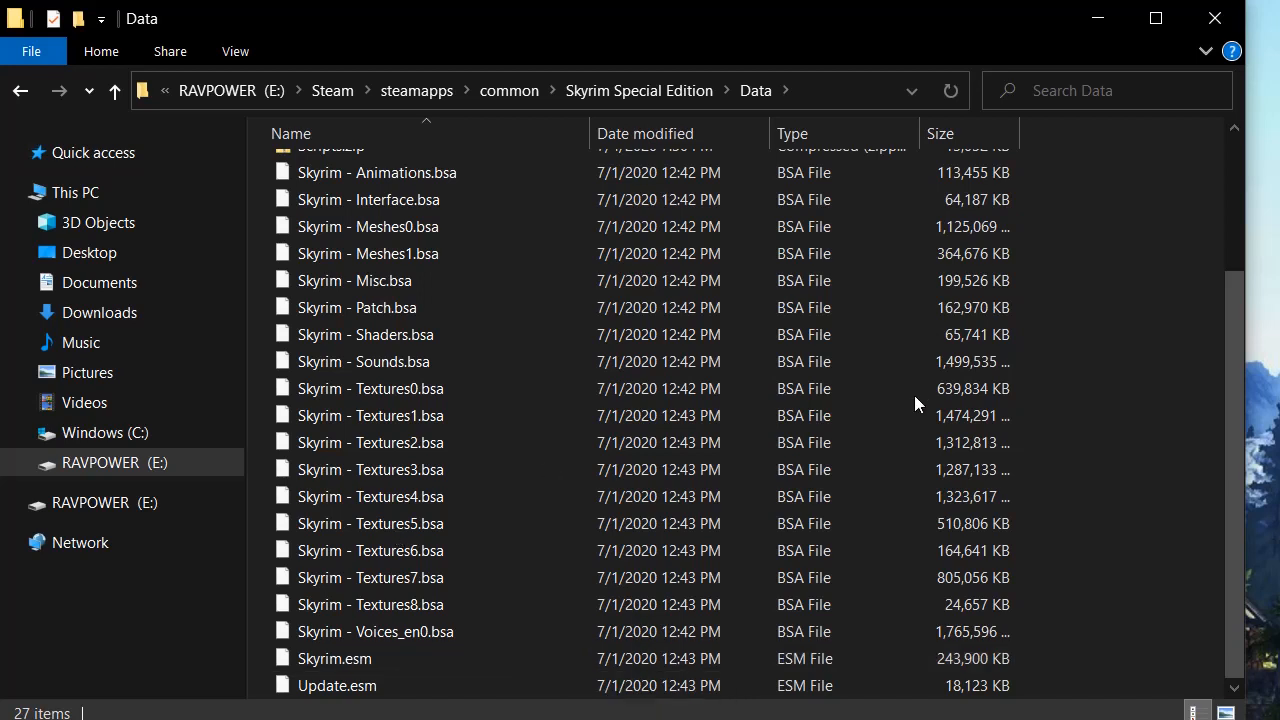
{"action": "scroll", "coordinate": [960, 290], "scroll_direction": "up", "scroll_amount": 3}
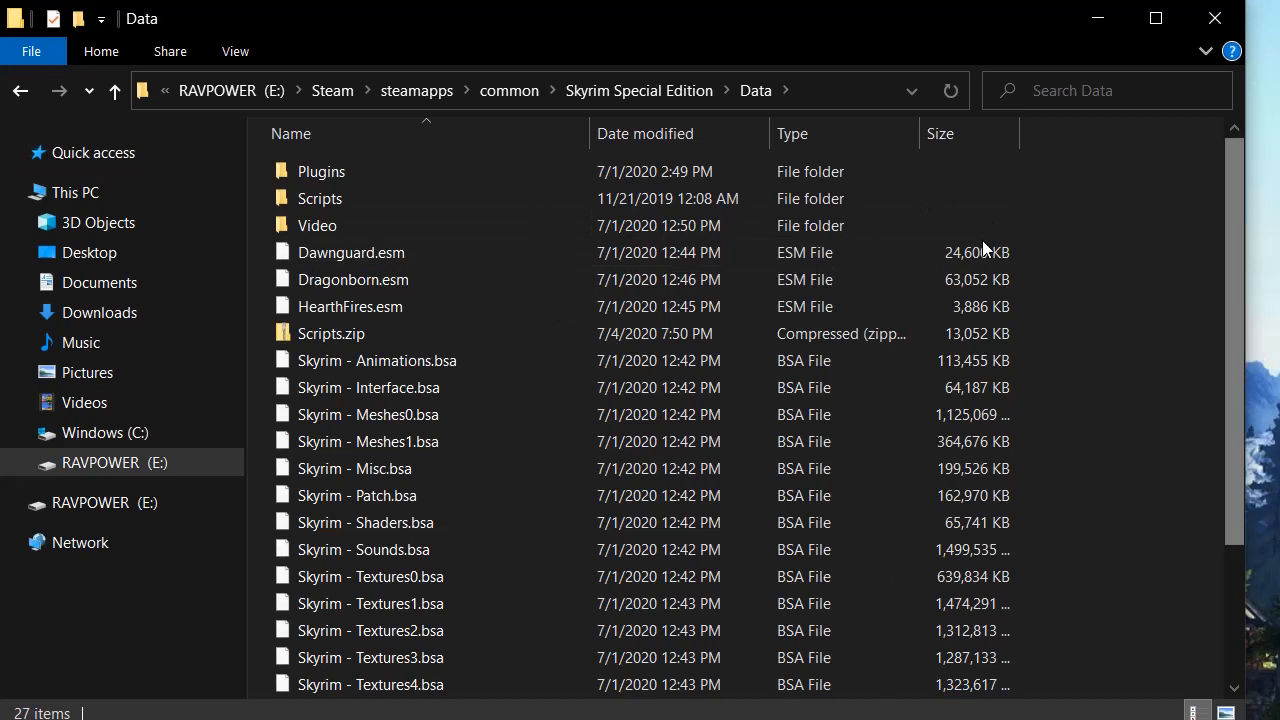
{"action": "scroll", "coordinate": [983, 285], "scroll_direction": "down", "scroll_amount": 3}
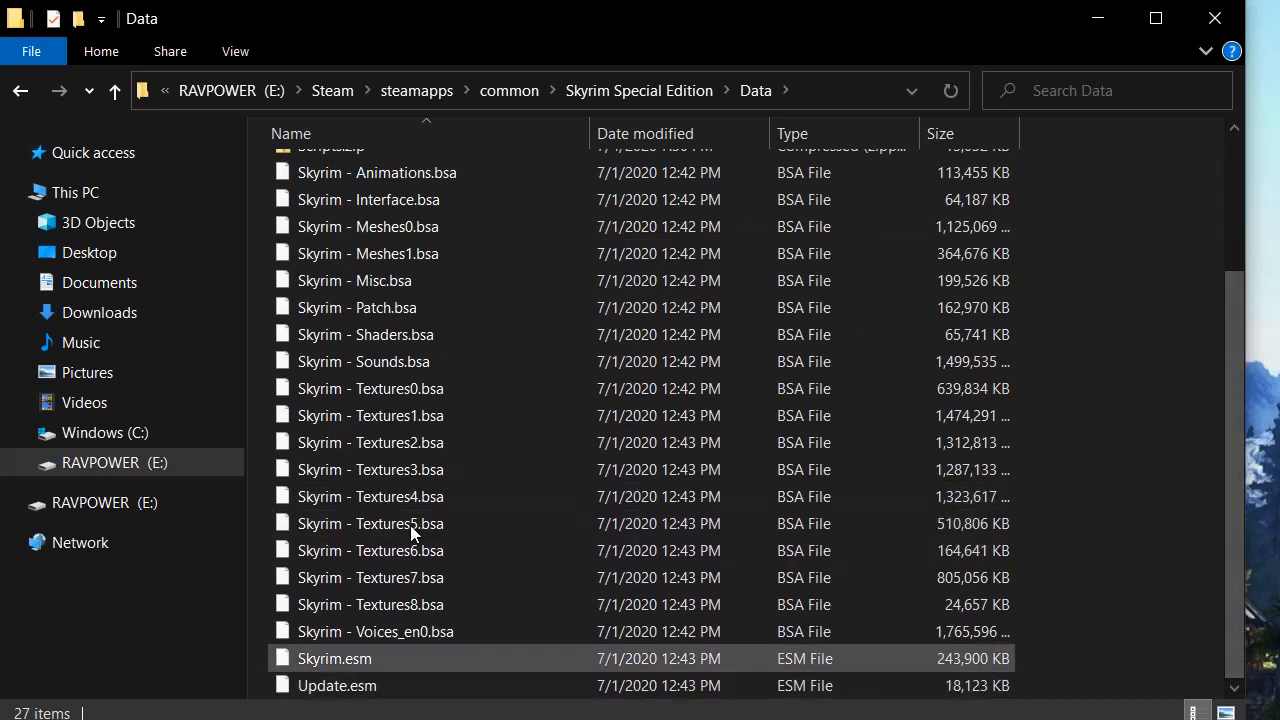
{"action": "scroll", "coordinate": [962, 318], "scroll_direction": "up", "scroll_amount": 2}
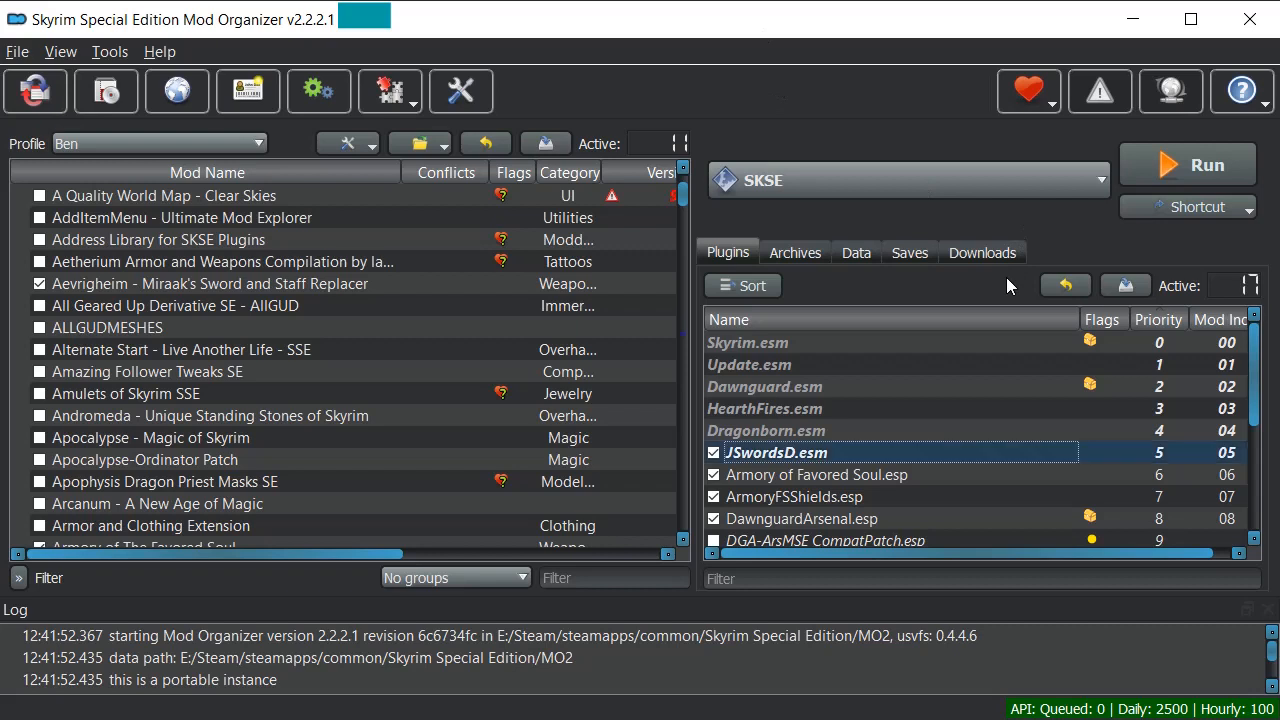
{"action": "scroll", "coordinate": [1006, 340], "scroll_direction": "down", "scroll_amount": 3}
{"action": "scroll", "coordinate": [1021, 338], "scroll_direction": "up", "scroll_amount": 1}
{"action": "scroll", "coordinate": [1021, 338], "scroll_direction": "up", "scroll_amount": 2}
{"action": "scroll", "coordinate": [1015, 300], "scroll_direction": "down", "scroll_amount": 3}
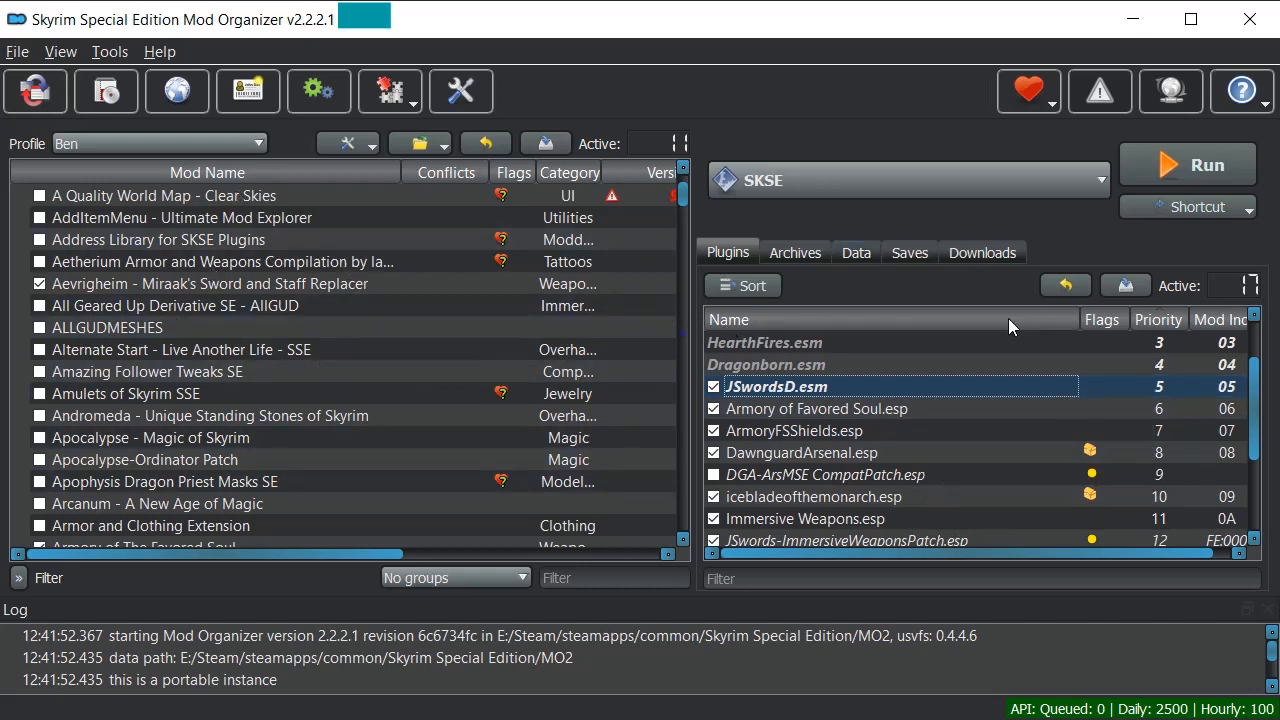
{"action": "scroll", "coordinate": [1006, 317], "scroll_direction": "up", "scroll_amount": 3}
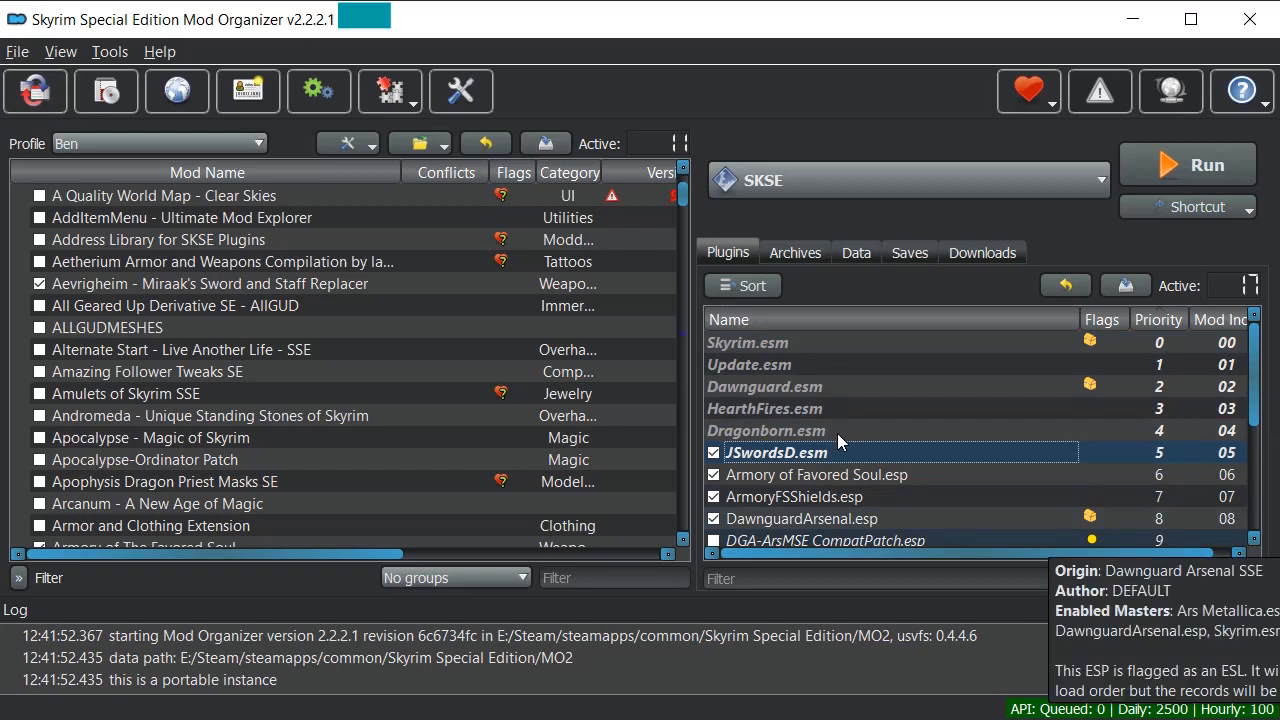
Step through the masters from Skyrim.esm and Dragonborn.esm down to DawnguardArsenal.esp.
{"action": "key", "text": "Up"}
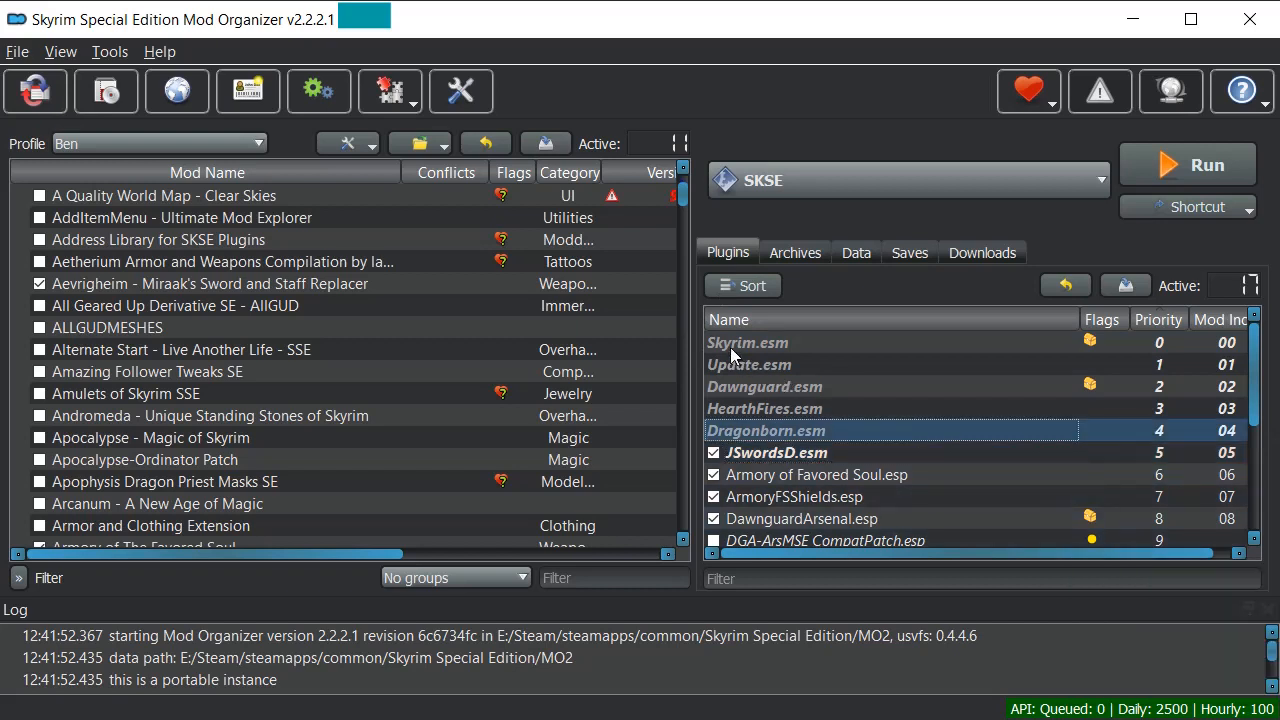
{"action": "key", "text": "Home"}
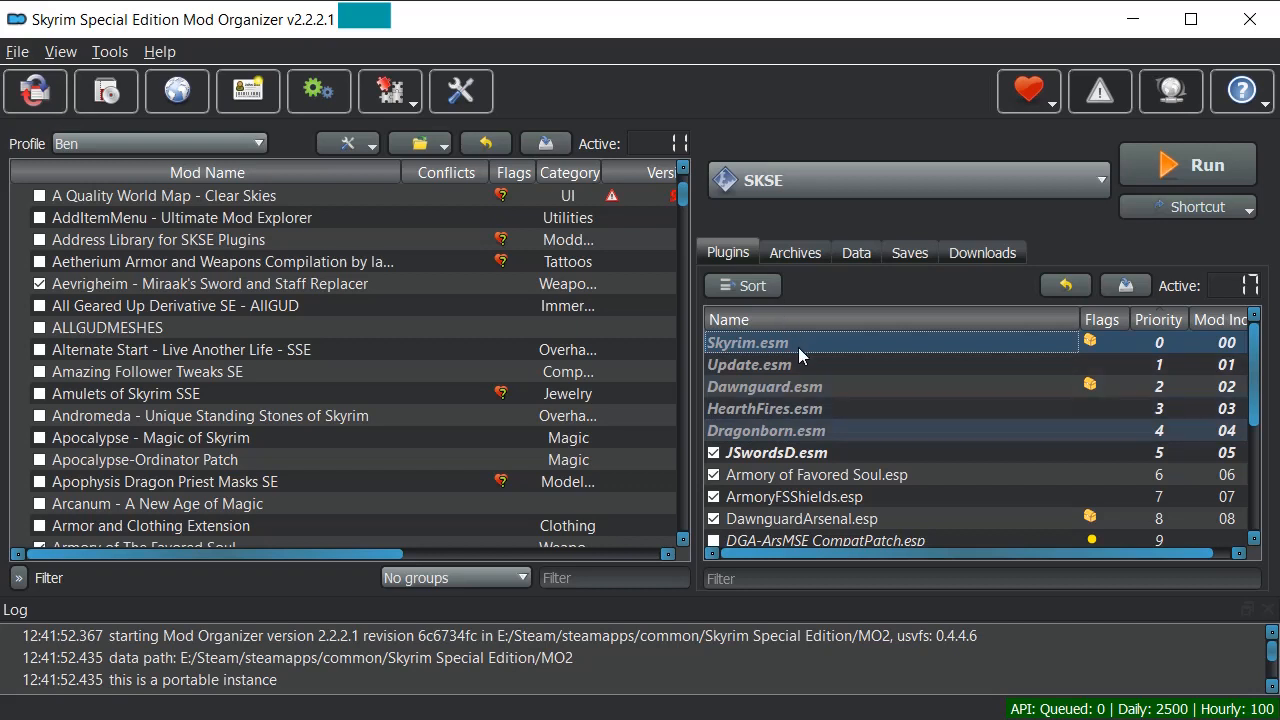
{"action": "key", "text": "Down"}
{"action": "key", "text": "Down"}
{"action": "key", "text": "Down"}
{"action": "key", "text": "Down"}
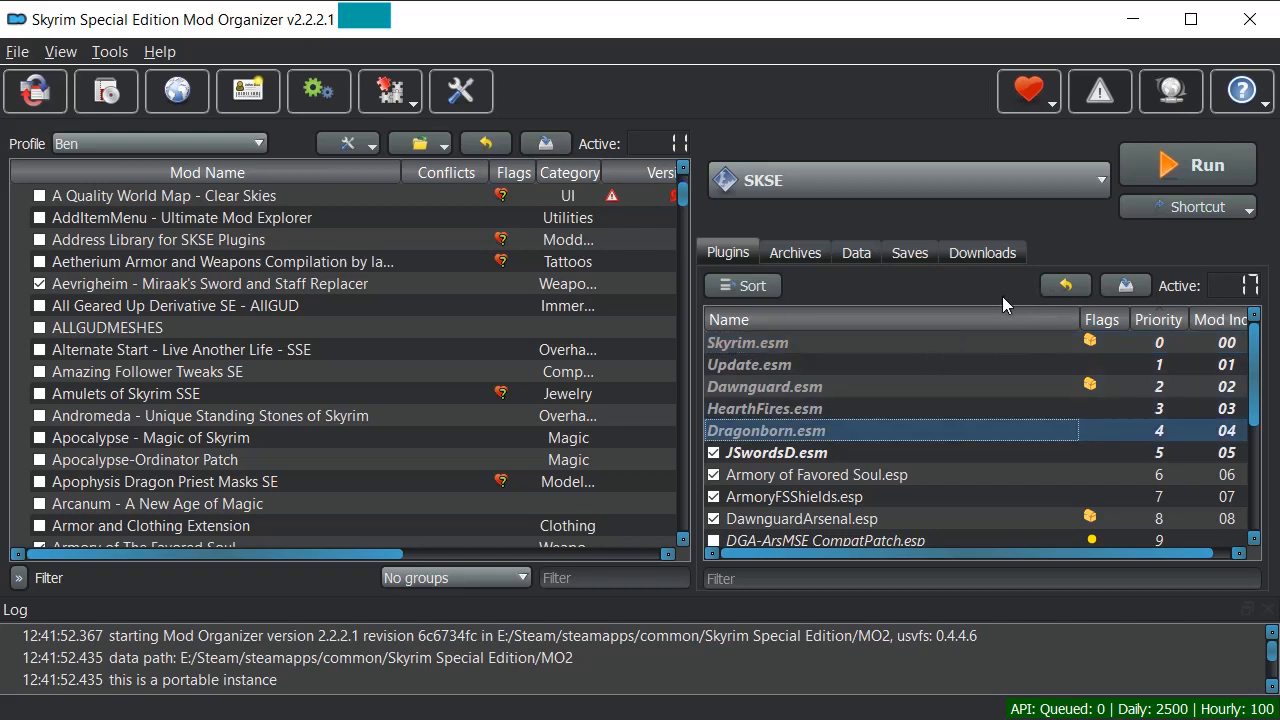
{"action": "scroll", "coordinate": [1009, 338], "scroll_direction": "down", "scroll_amount": 2}
{"action": "scroll", "coordinate": [1009, 347], "scroll_direction": "up", "scroll_amount": 1}
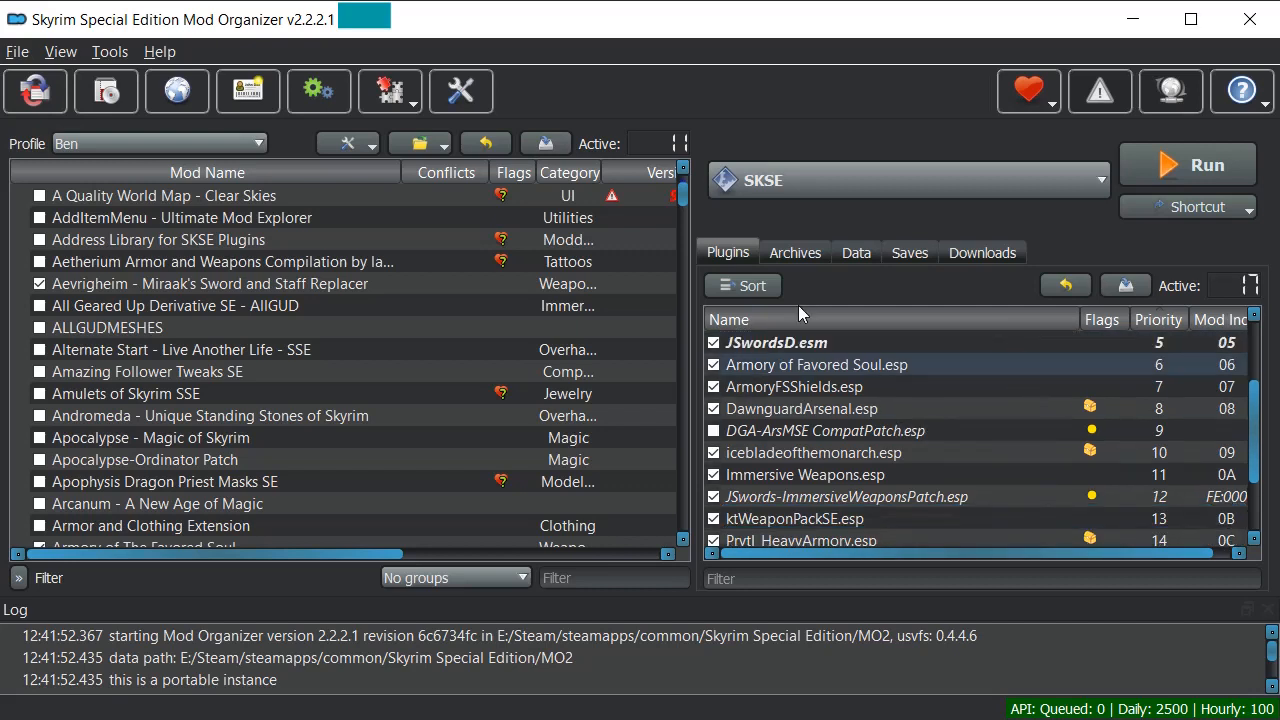
{"action": "key", "text": "Down"}
{"action": "key", "text": "Down"}
{"action": "scroll", "coordinate": [1004, 350], "scroll_direction": "up", "scroll_amount": 2}
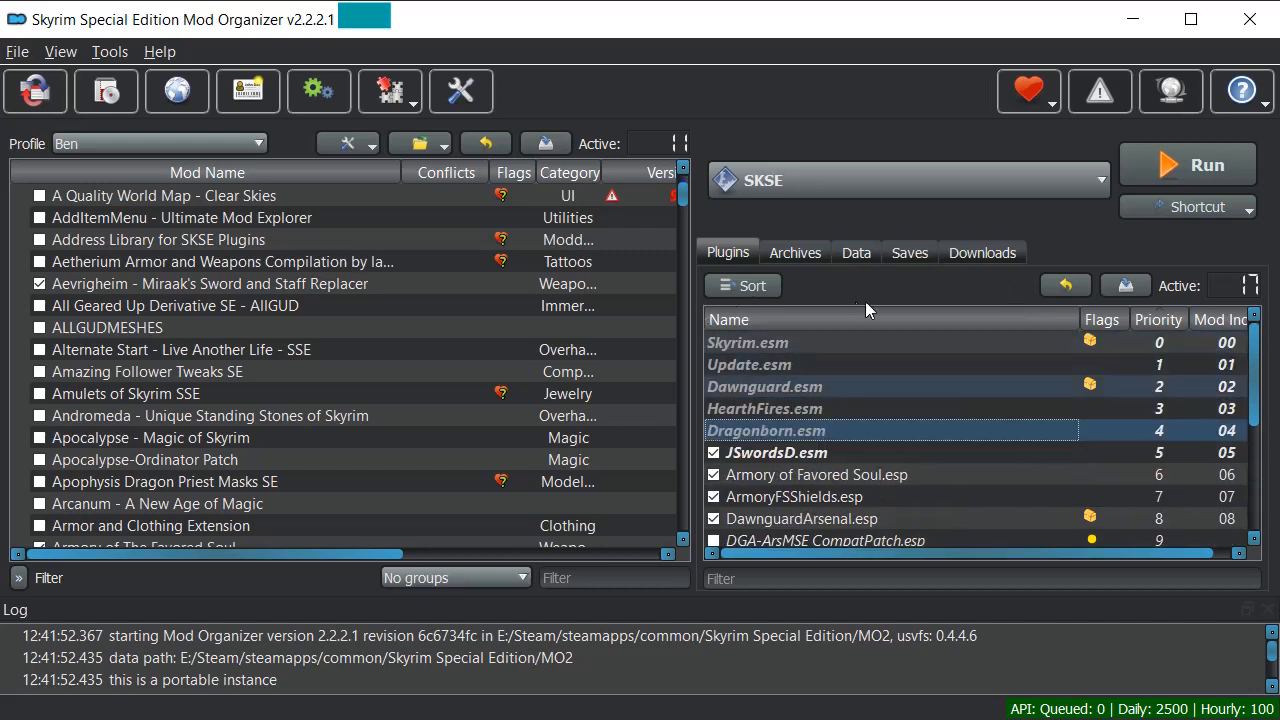
{"action": "scroll", "coordinate": [1000, 340], "scroll_direction": "down", "scroll_amount": 3}
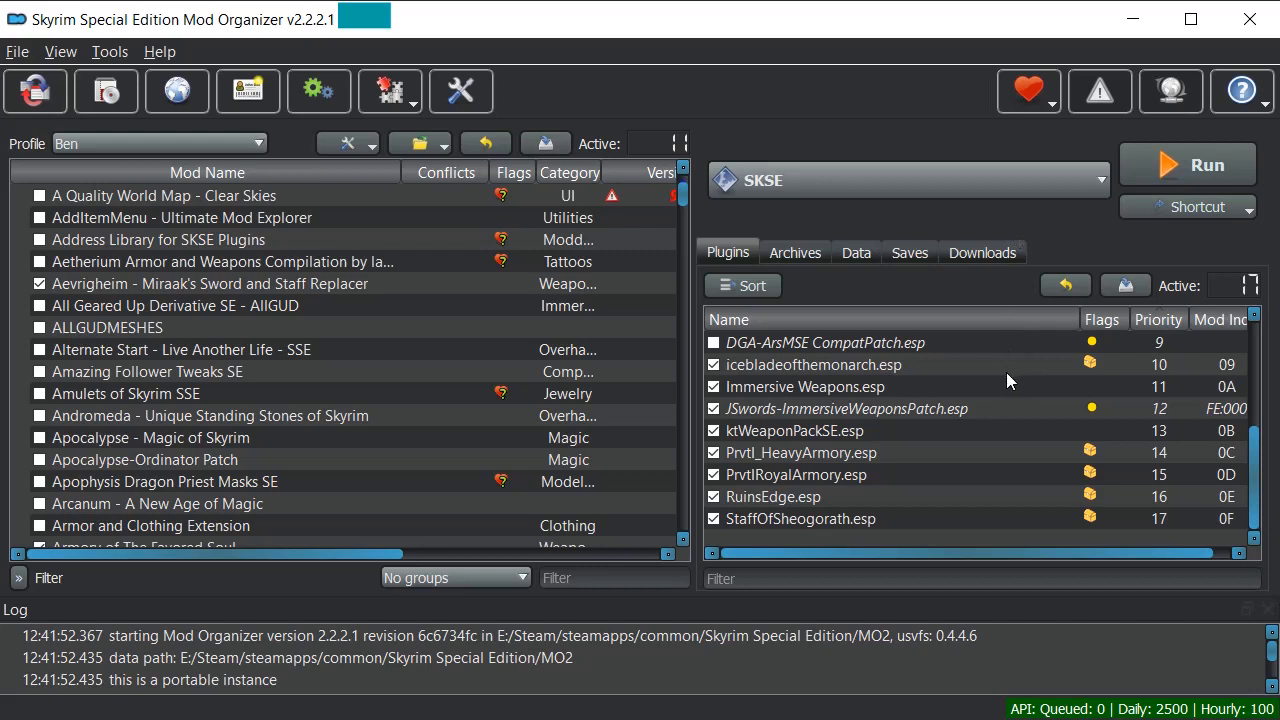
{"action": "scroll", "coordinate": [1006, 372], "scroll_direction": "up", "scroll_amount": 3}
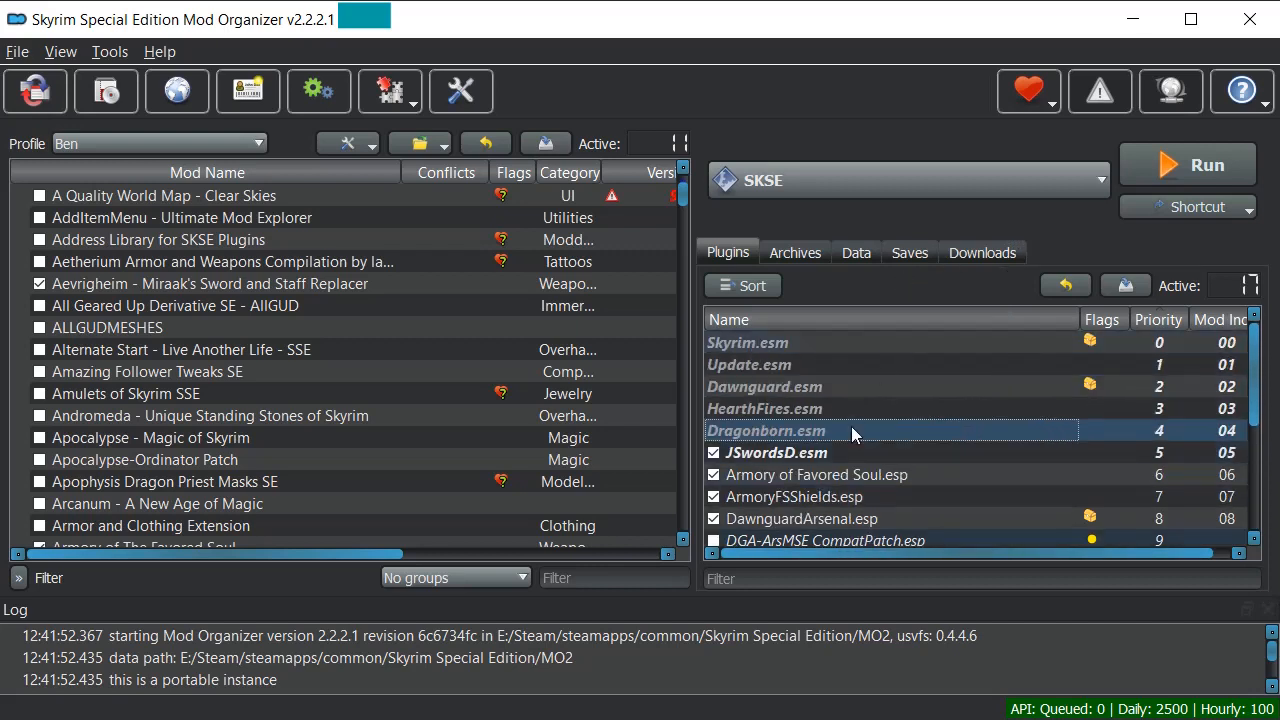
{"action": "scroll", "coordinate": [995, 401], "scroll_direction": "down", "scroll_amount": 3}
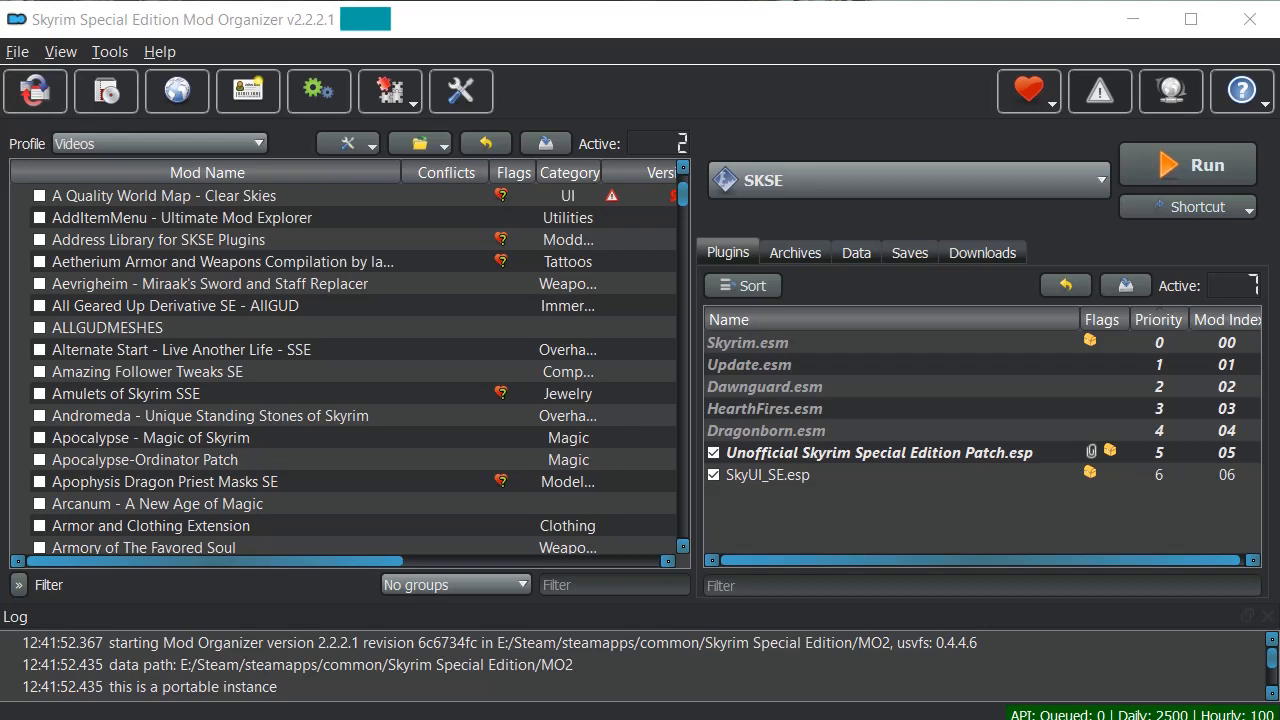
Switch to the main profile and look through its 17 enabled plugins.
{"action": "left_click", "coordinate": [198, 143]}
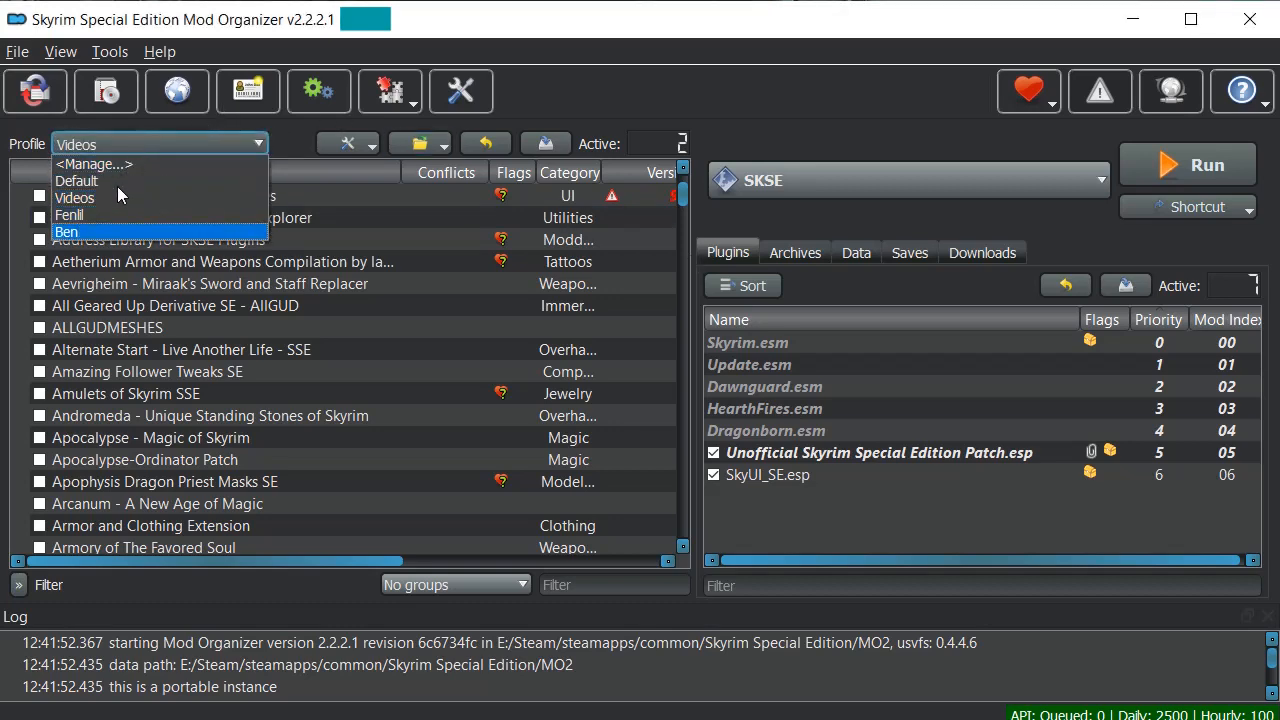
{"action": "left_click", "coordinate": [66, 231]}
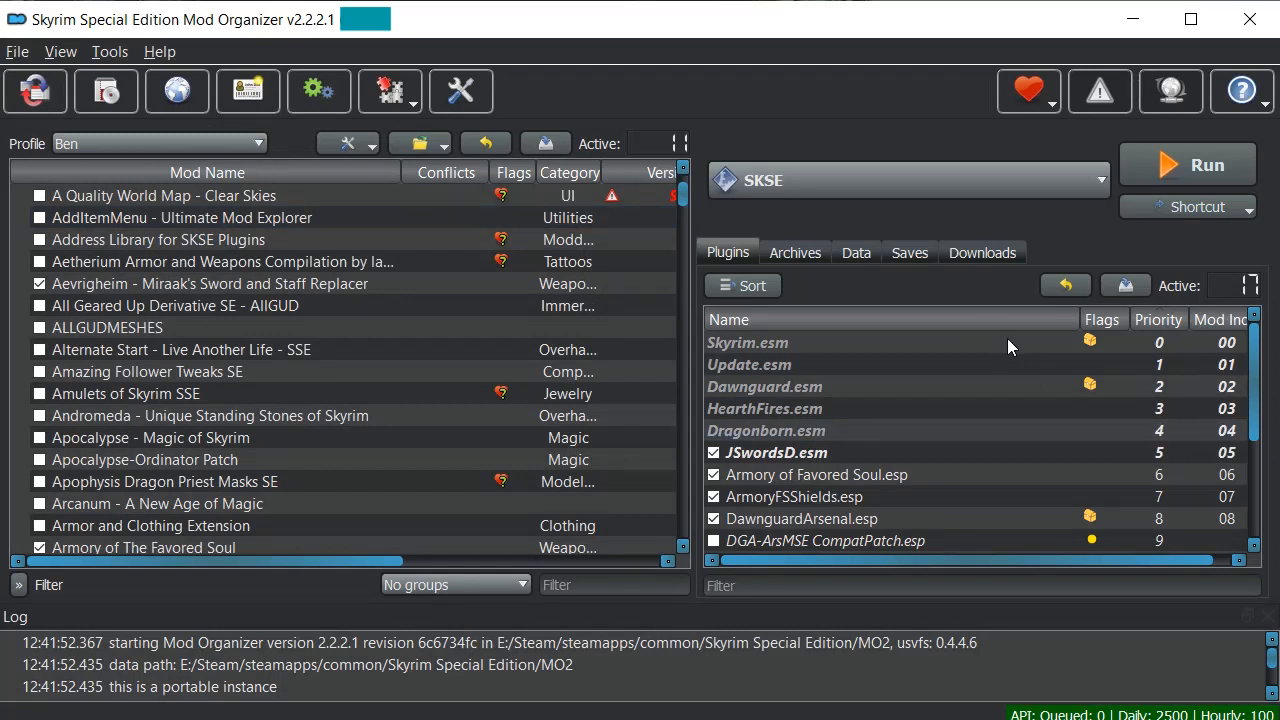
{"action": "scroll", "coordinate": [1003, 370], "scroll_direction": "down", "scroll_amount": 2}
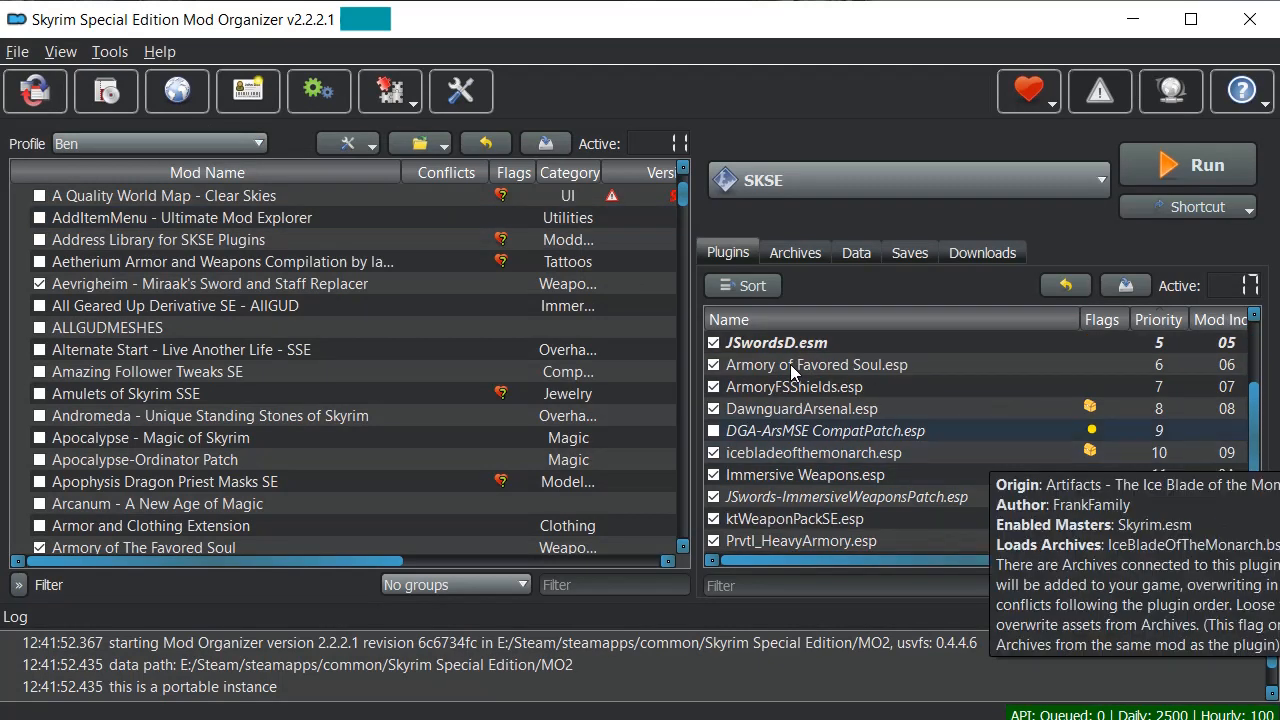
{"action": "scroll", "coordinate": [1003, 342], "scroll_direction": "up", "scroll_amount": 1}
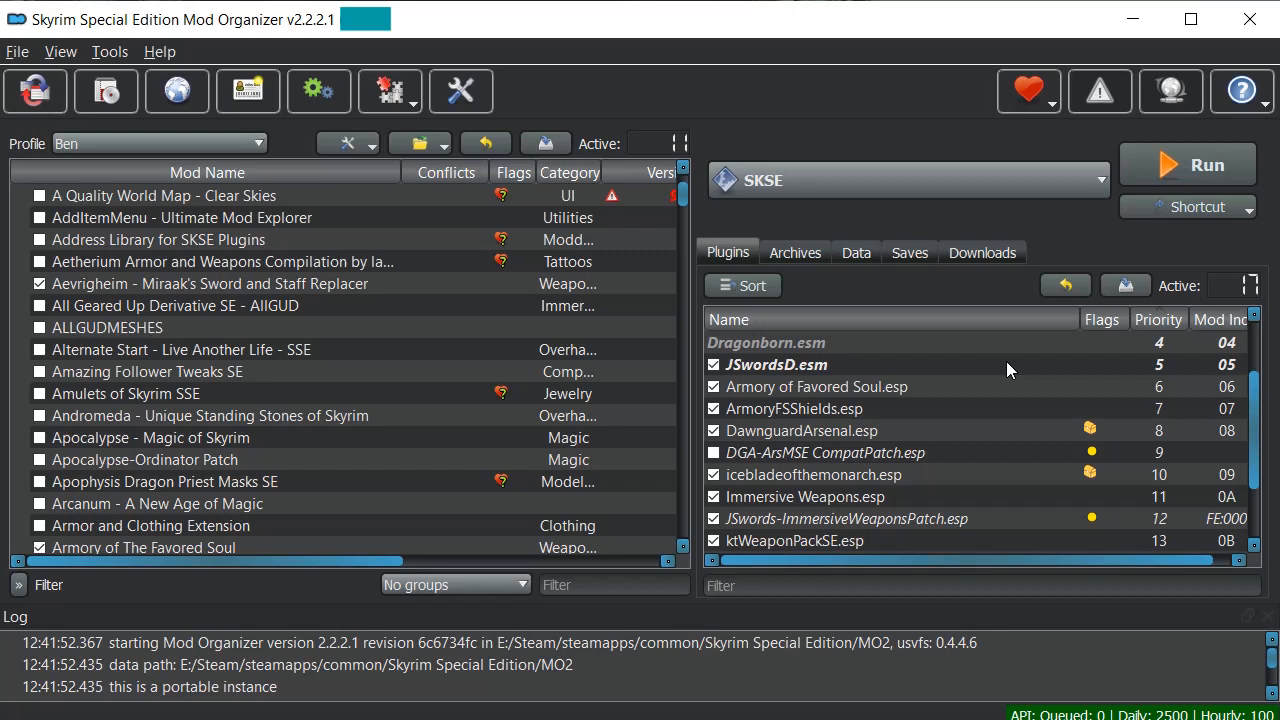
{"action": "scroll", "coordinate": [1007, 365], "scroll_direction": "down", "scroll_amount": 2}
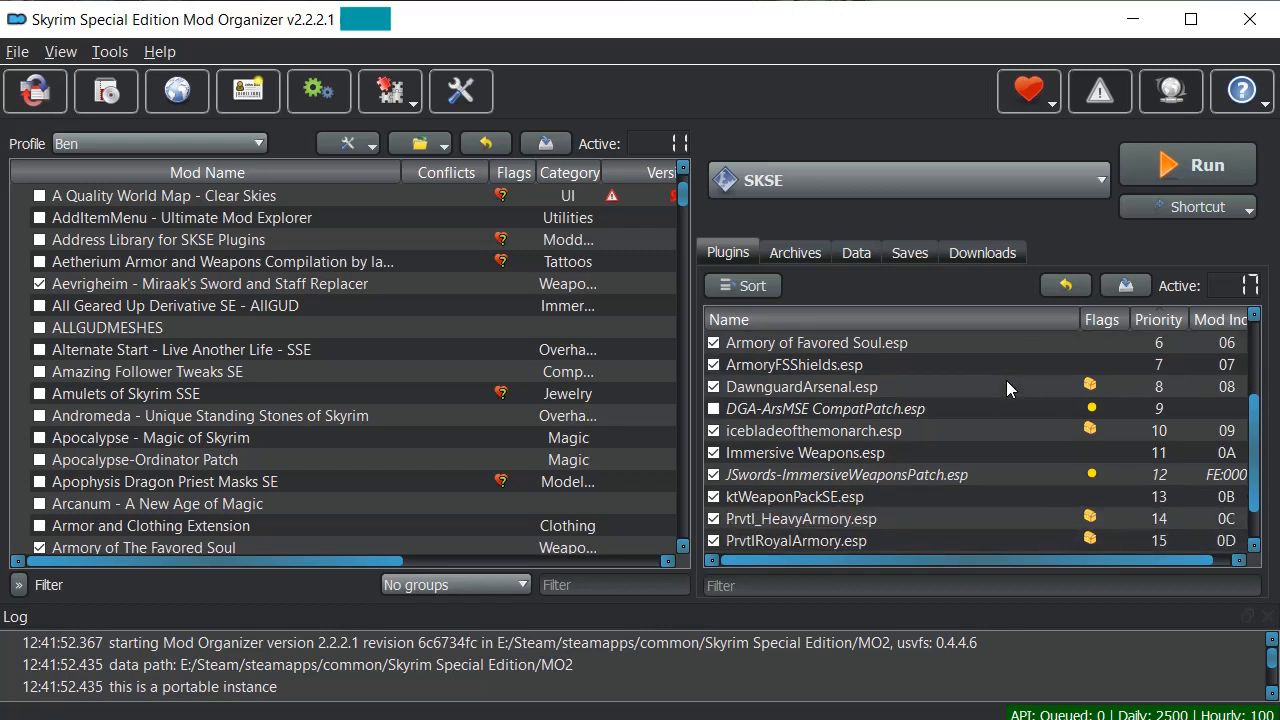
{"action": "scroll", "coordinate": [1006, 390], "scroll_direction": "down", "scroll_amount": 1}
{"action": "scroll", "coordinate": [1006, 400], "scroll_direction": "down", "scroll_amount": 1}
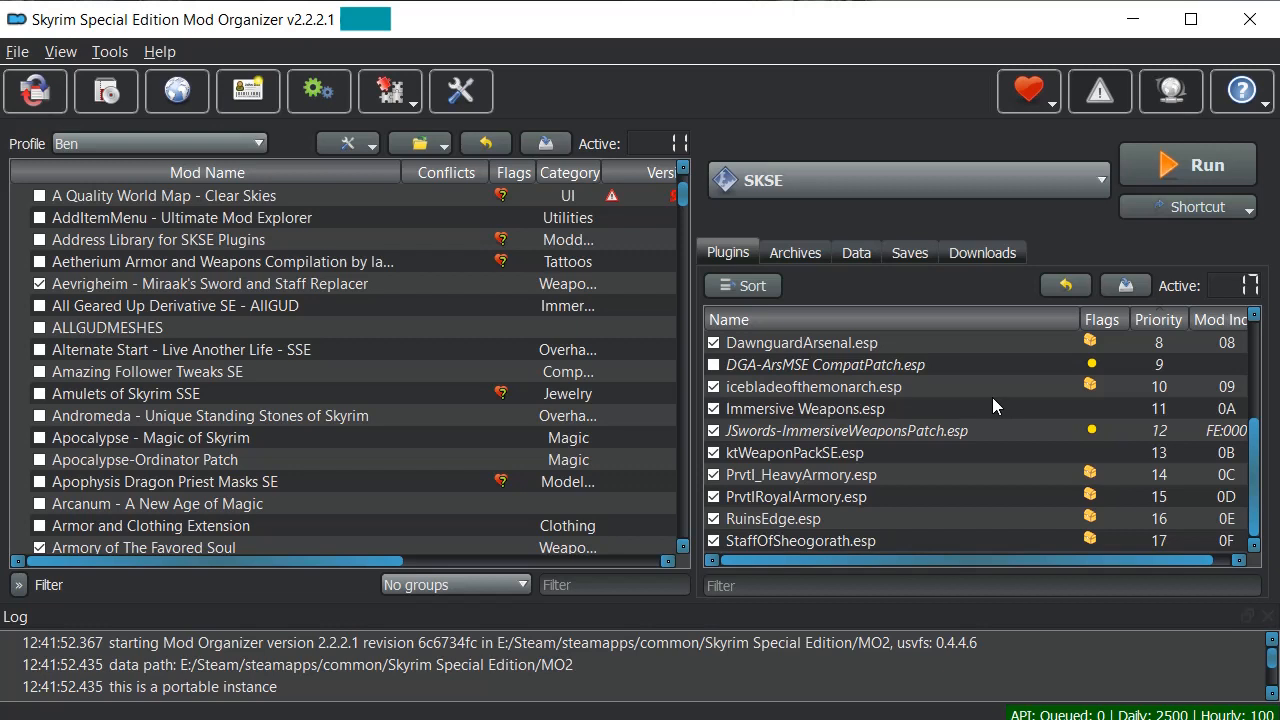
{"action": "scroll", "coordinate": [997, 397], "scroll_direction": "up", "scroll_amount": 3}
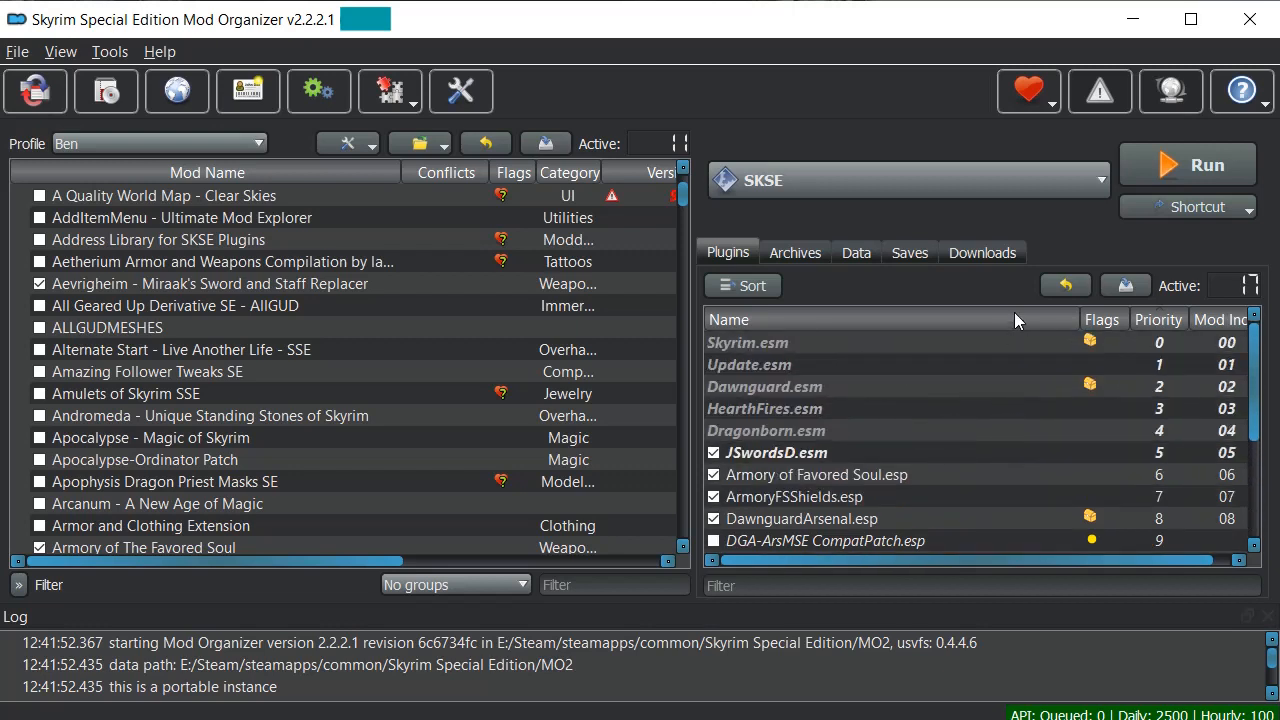
{"action": "scroll", "coordinate": [1014, 361], "scroll_direction": "down", "scroll_amount": 3}
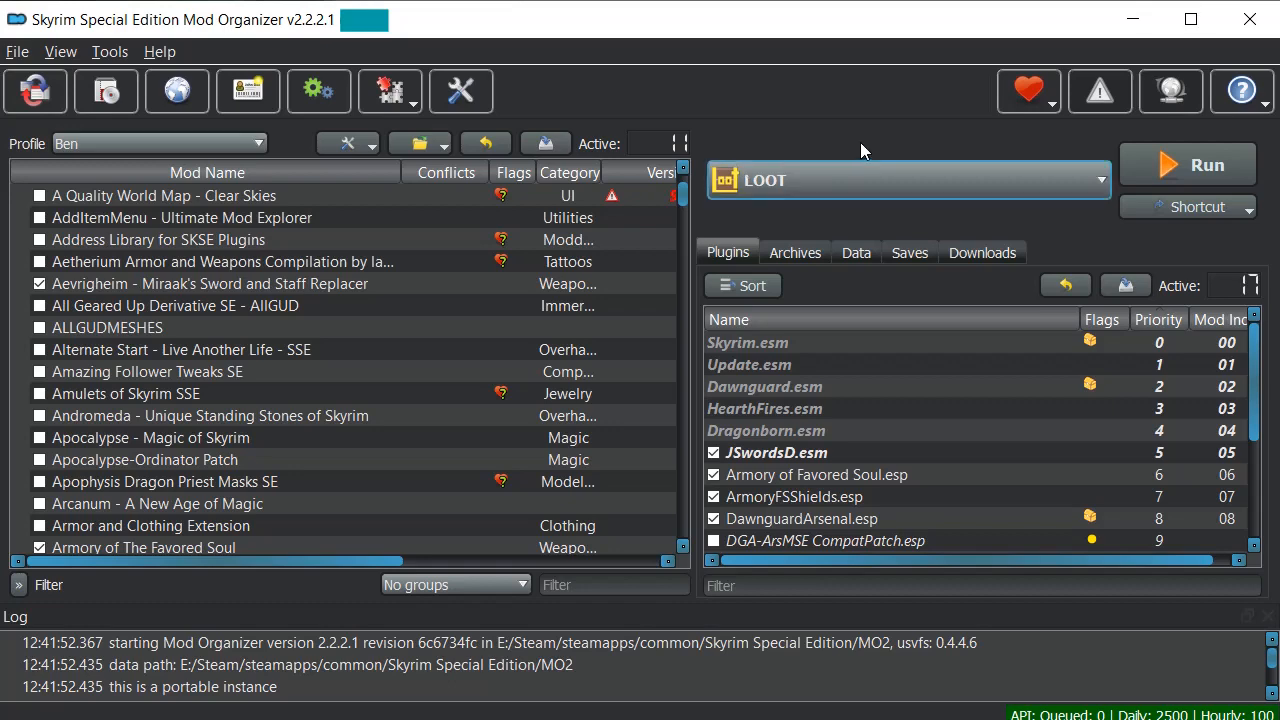
Choose LOOT as the executable to run, opening it on the Skyrim Special Edition plugins.
{"action": "left_click", "coordinate": [860, 180]}
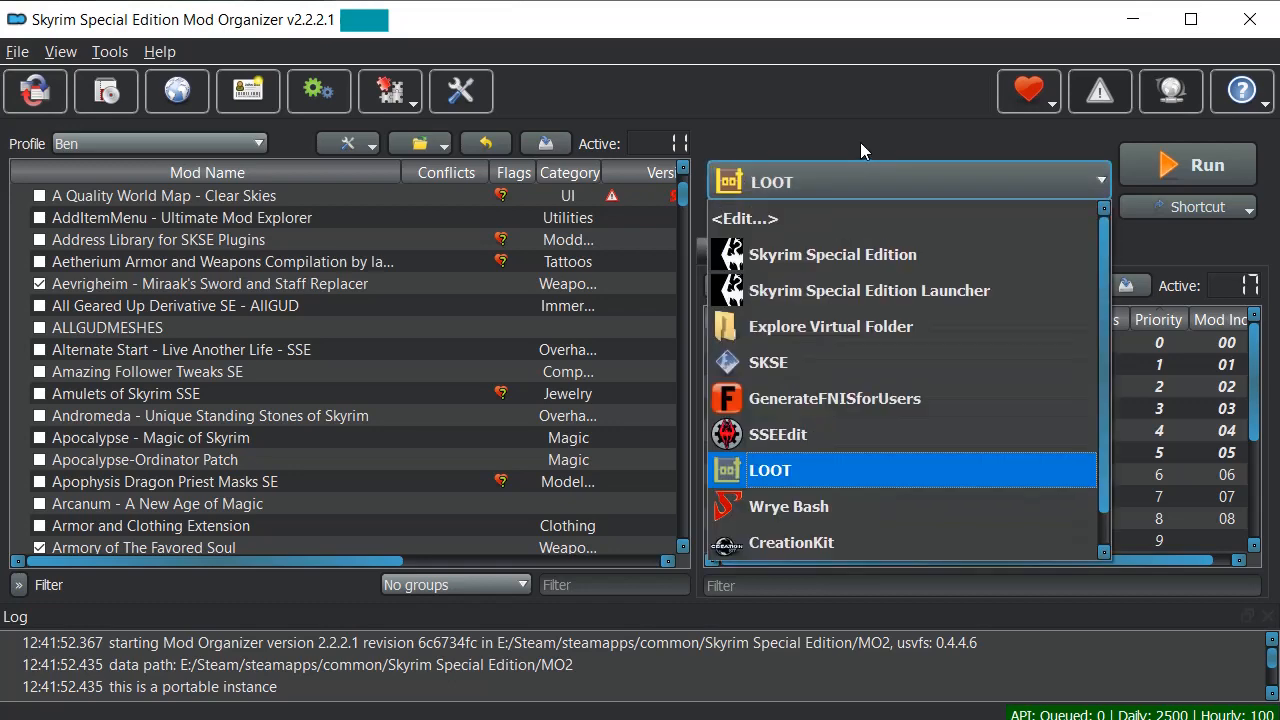
{"action": "left_click", "coordinate": [674, 372]}
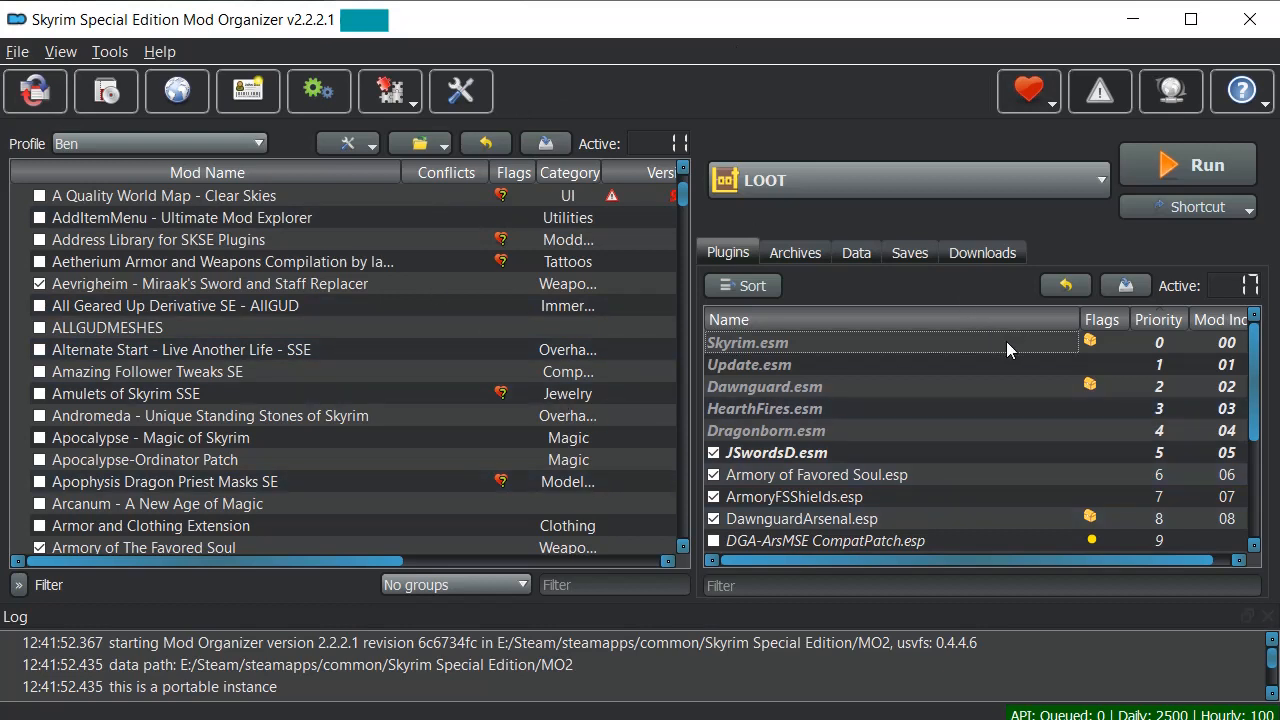
{"action": "scroll", "coordinate": [1005, 374], "scroll_direction": "down", "scroll_amount": 3}
{"action": "scroll", "coordinate": [1001, 400], "scroll_direction": "up", "scroll_amount": 3}
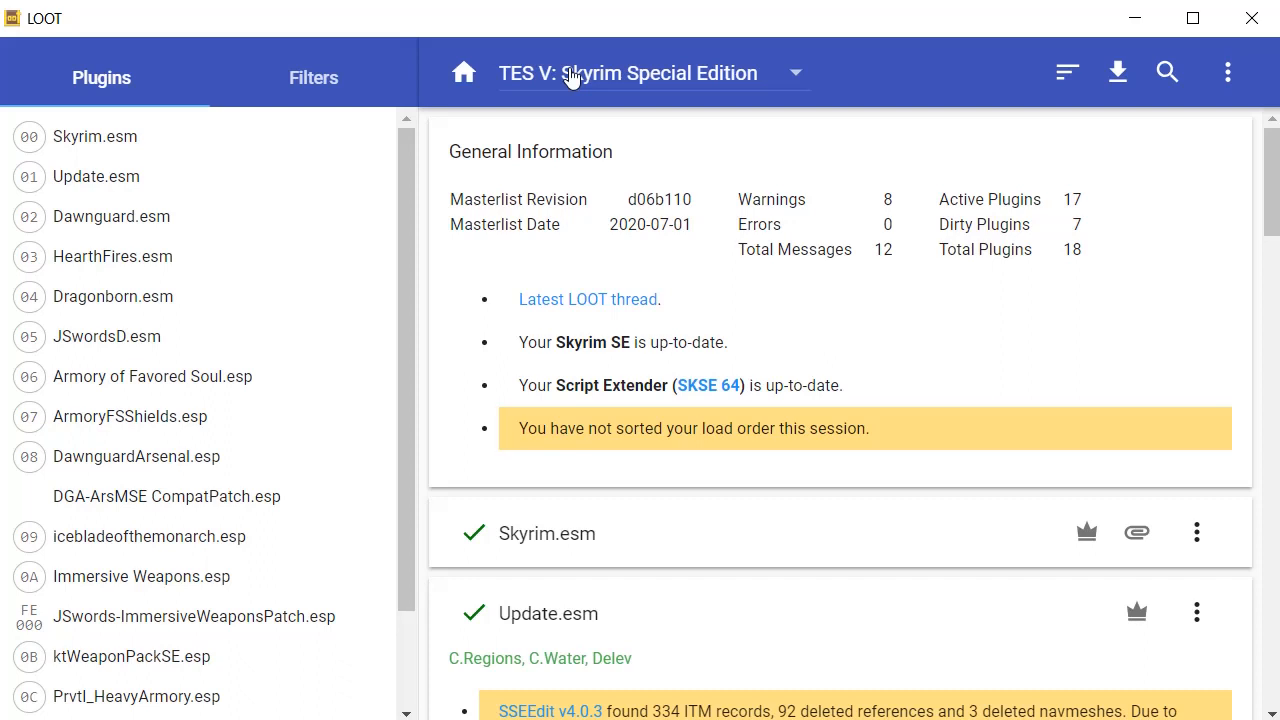
Look over LOOT's unsorted plugin list, then run Sort Plugins.
{"action": "scroll", "coordinate": [332, 194], "scroll_direction": "down", "scroll_amount": 1}
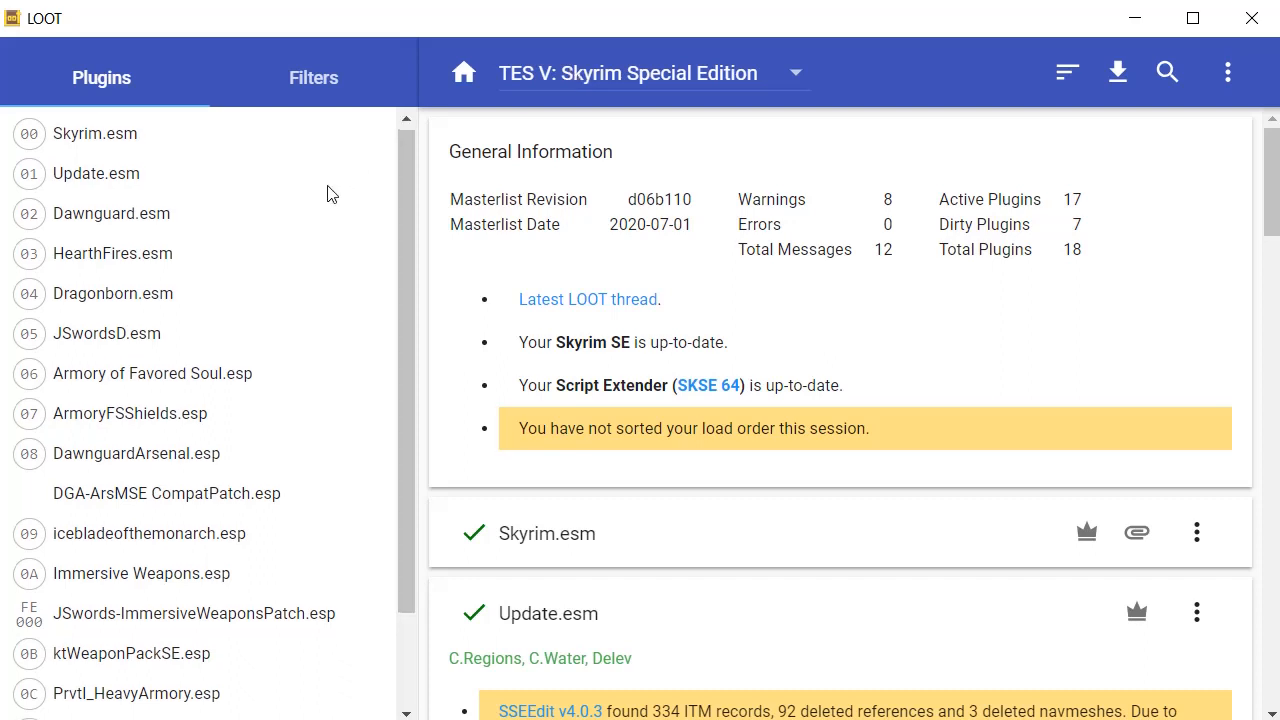
{"action": "scroll", "coordinate": [332, 194], "scroll_direction": "down", "scroll_amount": 3}
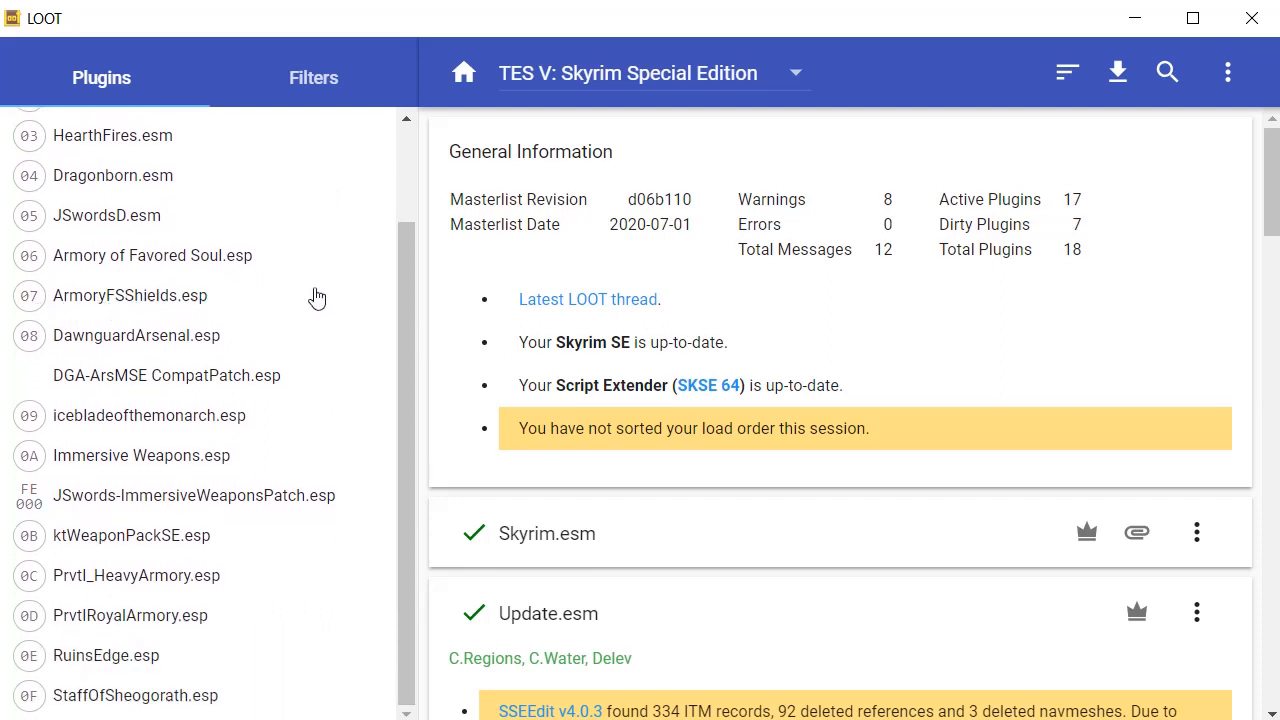
{"action": "scroll", "coordinate": [318, 260], "scroll_direction": "up", "scroll_amount": 3}
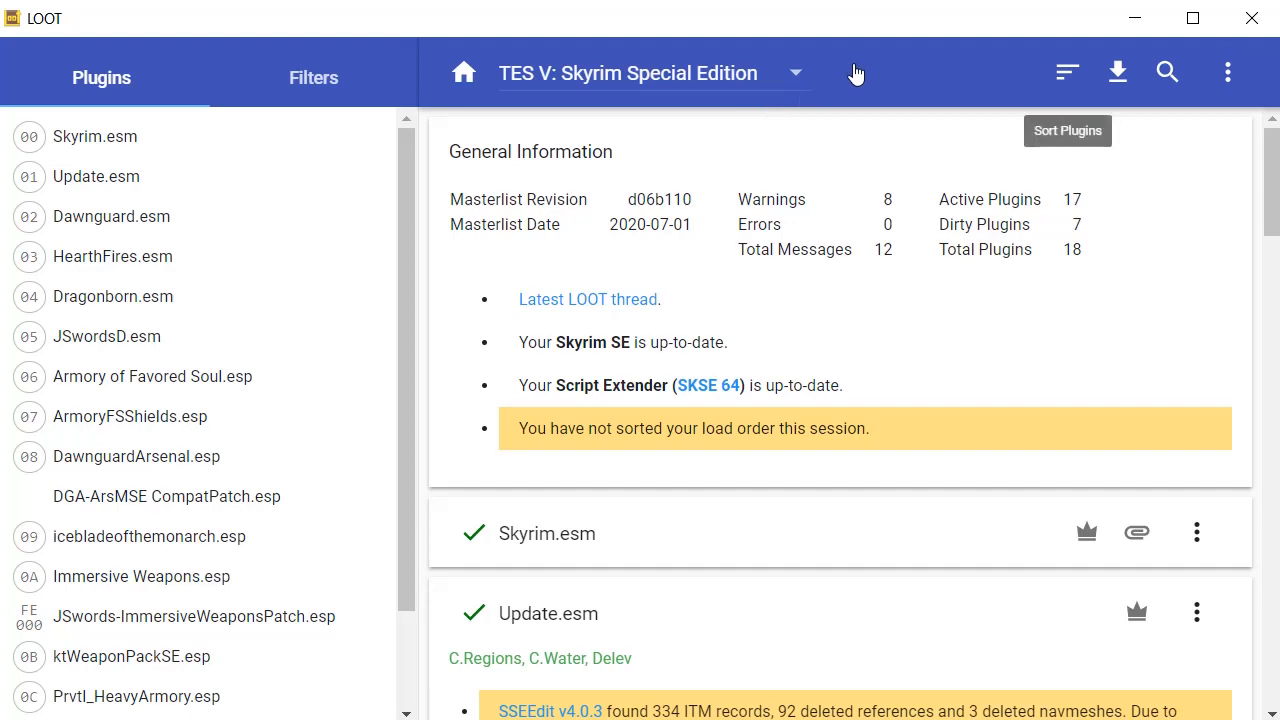
{"action": "left_click", "coordinate": [1068, 72]}
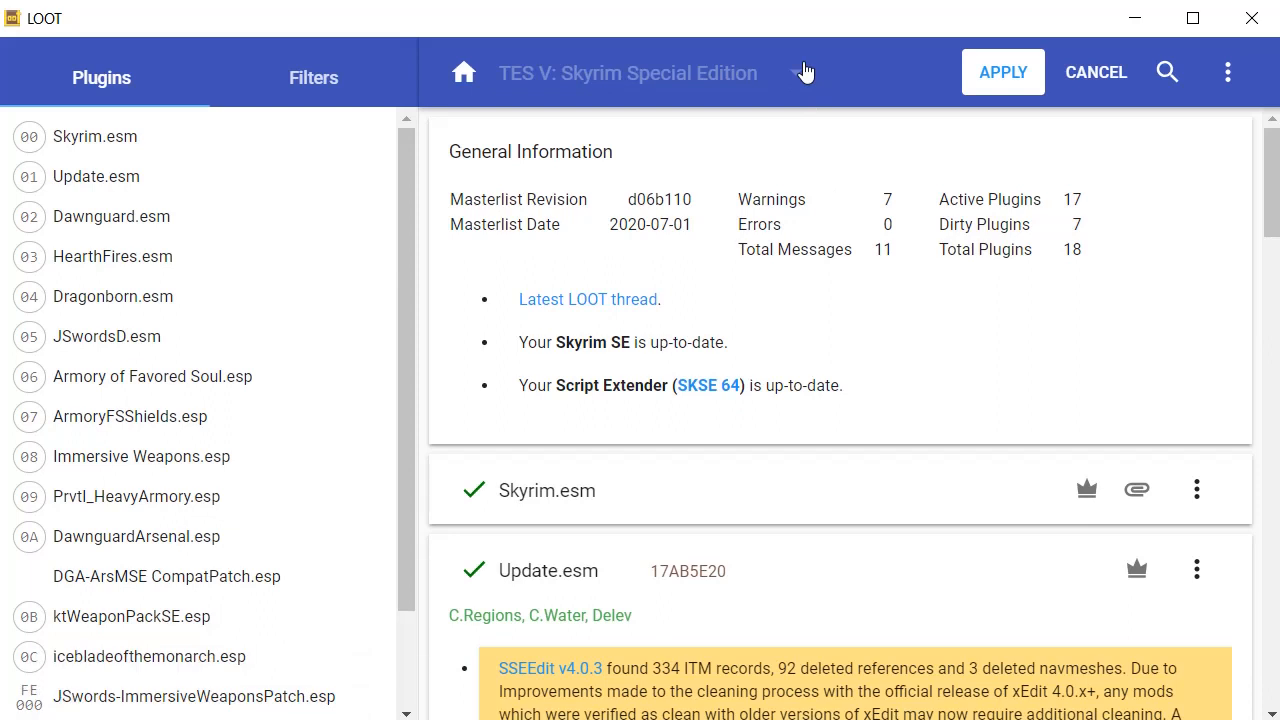
Apply the sorted load order, placing Immersive Weapons.esp at 08, and scroll the cards.
{"action": "left_click", "coordinate": [1003, 72]}
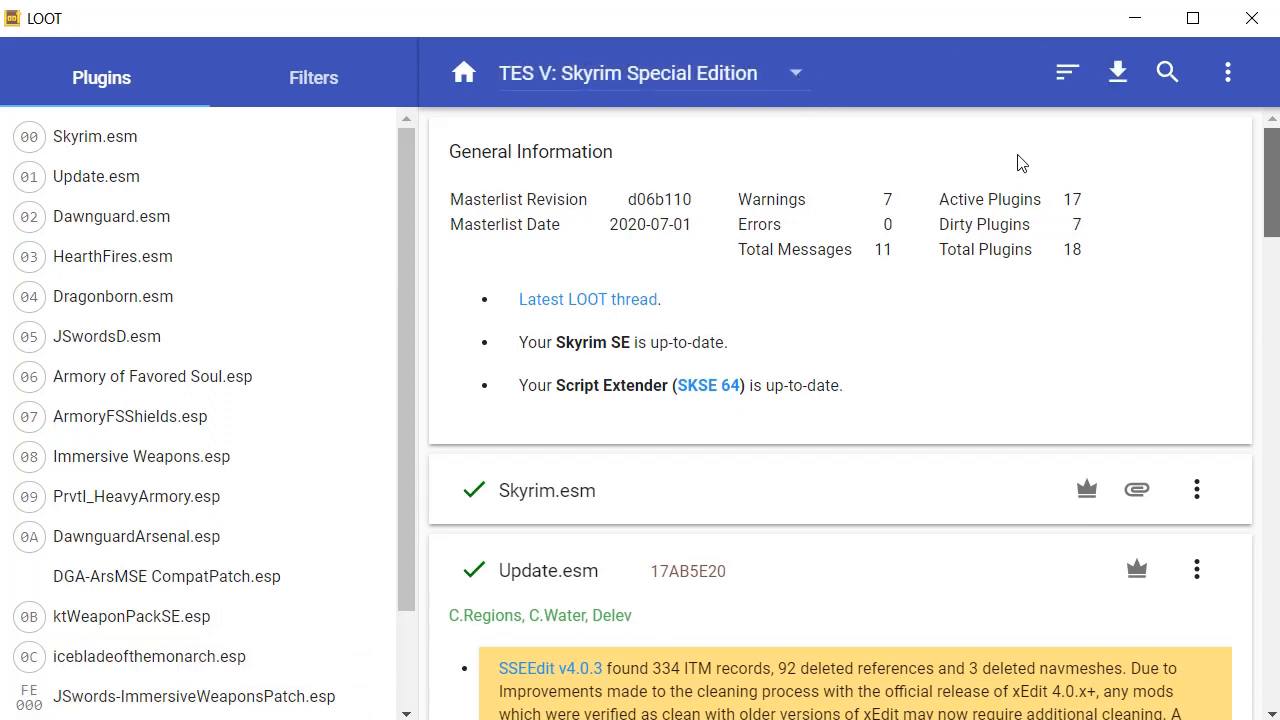
{"action": "scroll", "coordinate": [1020, 163], "scroll_direction": "down", "scroll_amount": 3}
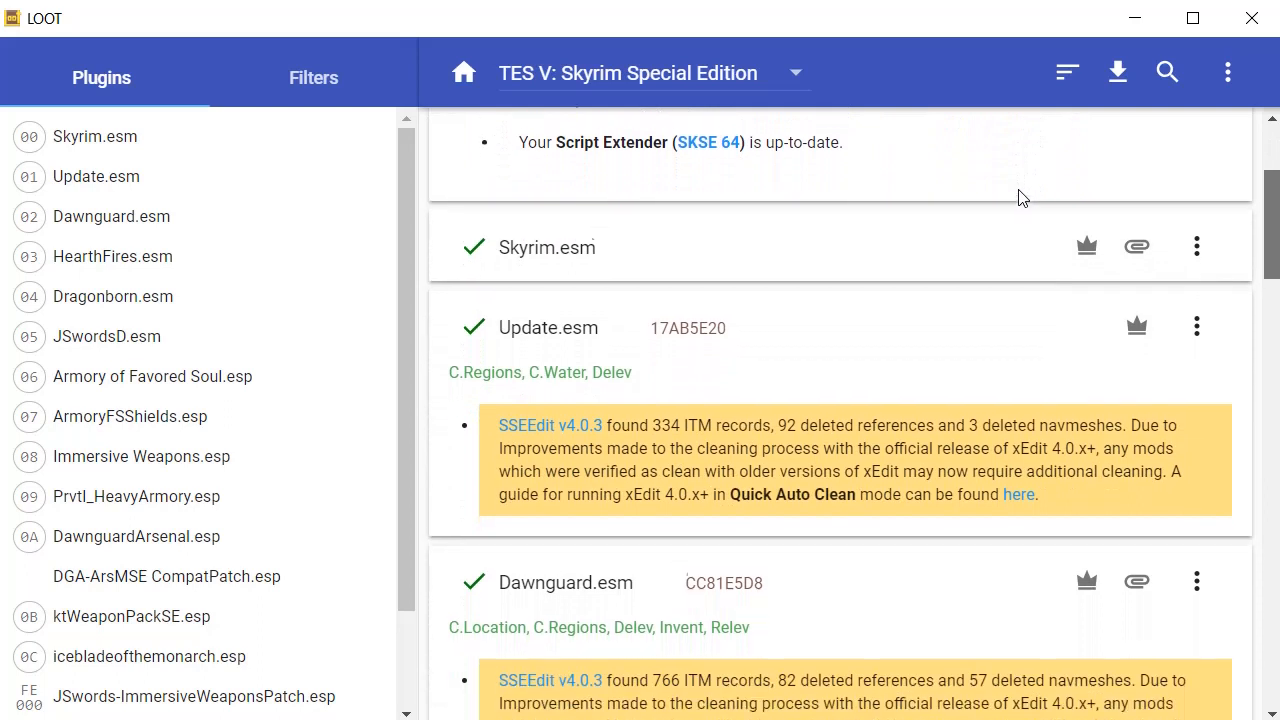
{"action": "scroll", "coordinate": [1020, 197], "scroll_direction": "down", "scroll_amount": 2}
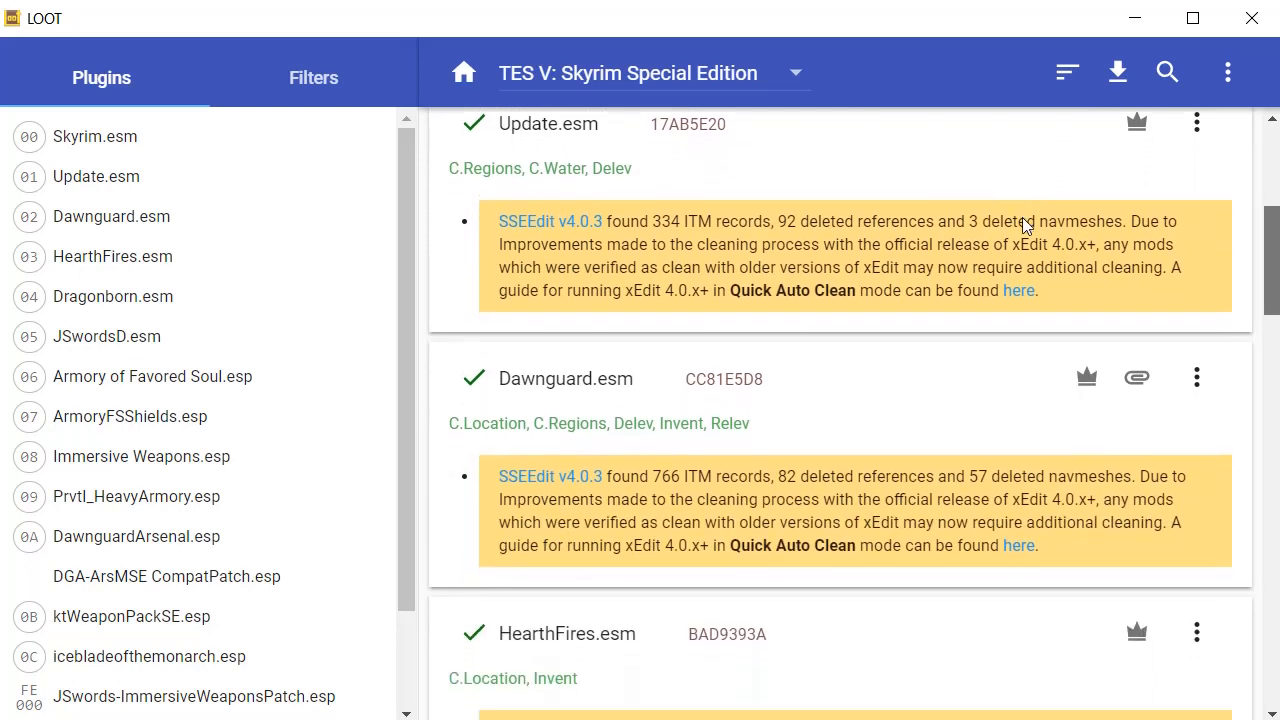
{"action": "scroll", "coordinate": [1022, 221], "scroll_direction": "down", "scroll_amount": 1}
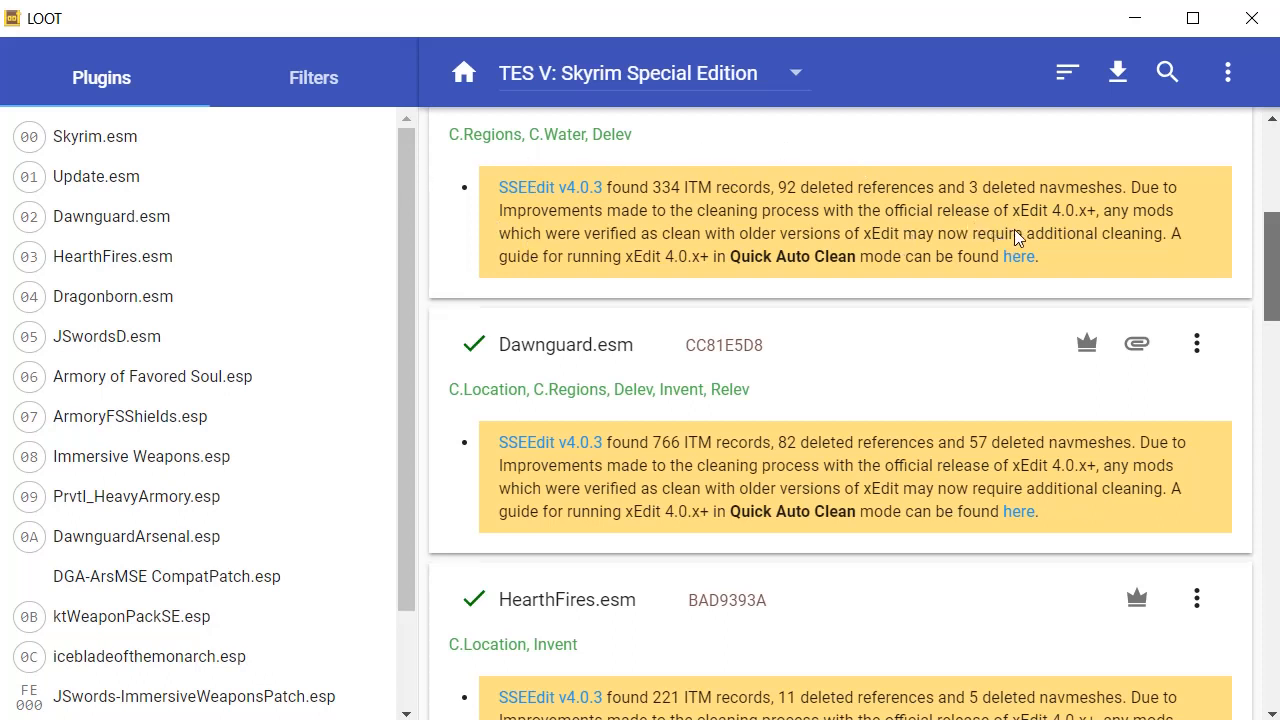
{"action": "scroll", "coordinate": [1014, 229], "scroll_direction": "down", "scroll_amount": 5}
{"action": "scroll", "coordinate": [1029, 314], "scroll_direction": "down", "scroll_amount": 14}
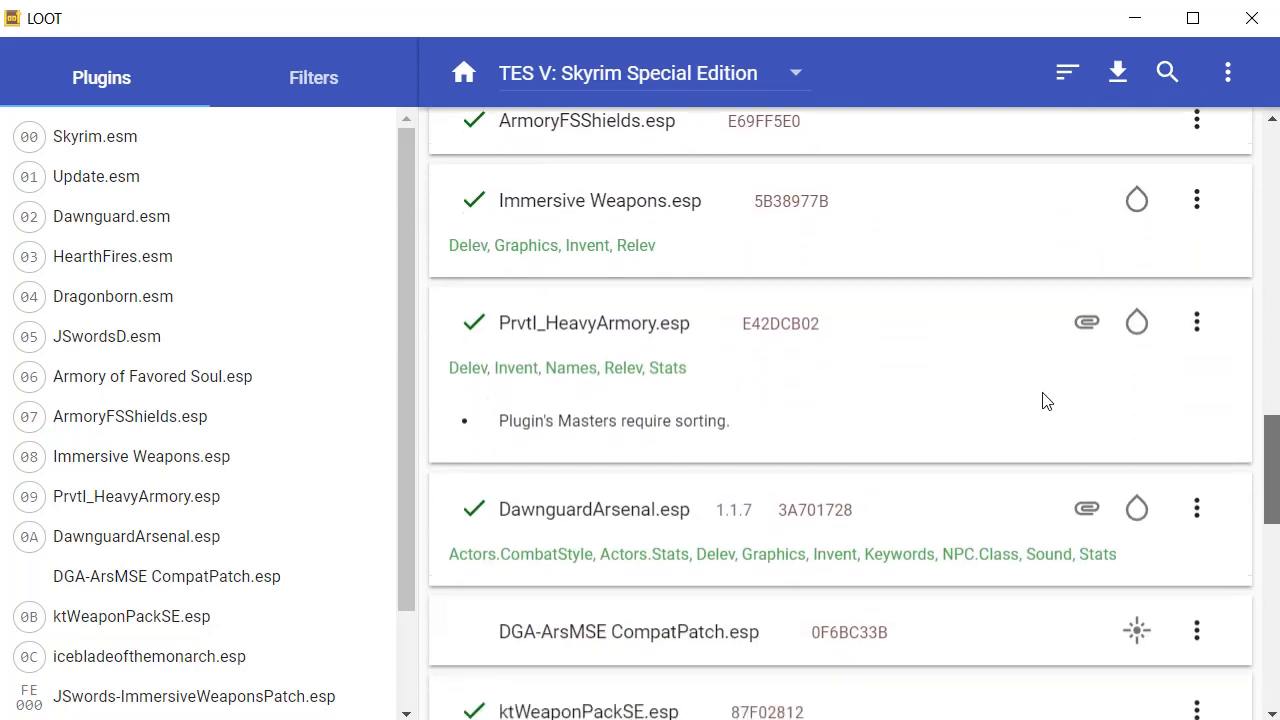
{"action": "scroll", "coordinate": [1043, 497], "scroll_direction": "down", "scroll_amount": 6}
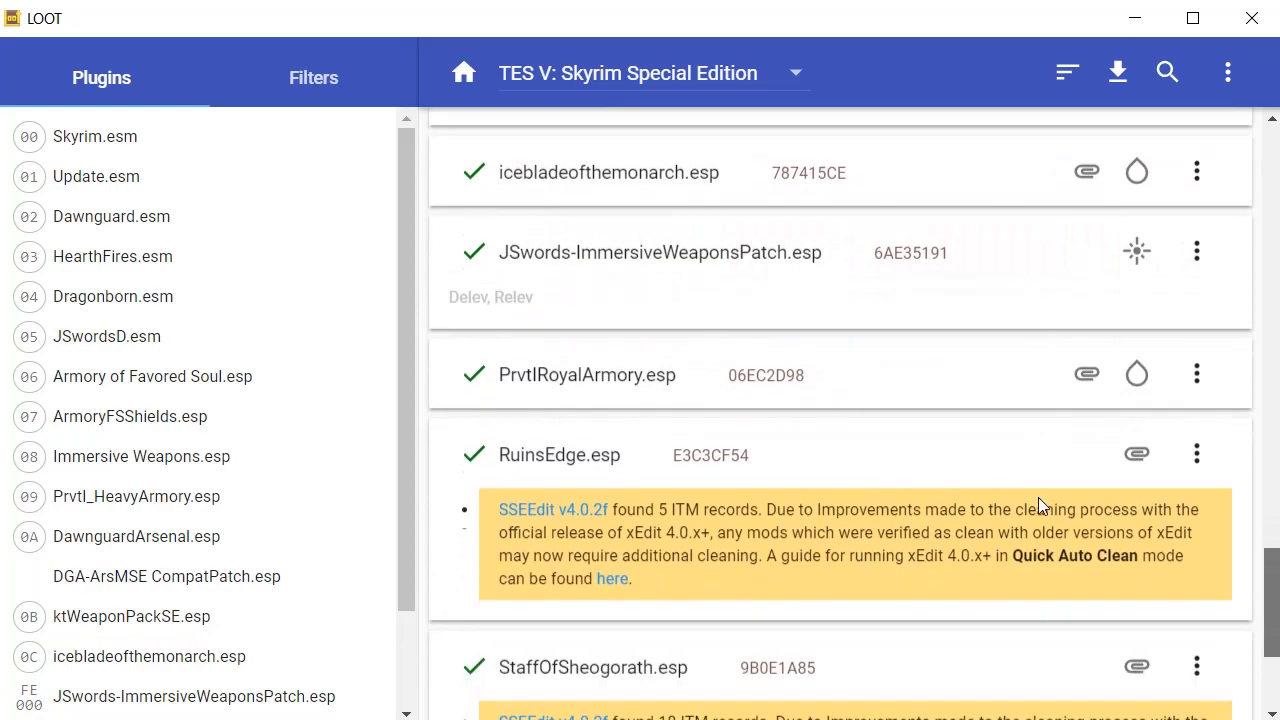
Review the remaining plugin reports and close LOOT.
{"action": "scroll", "coordinate": [1025, 258], "scroll_direction": "up", "scroll_amount": 20}
{"action": "scroll", "coordinate": [1020, 220], "scroll_direction": "up", "scroll_amount": 5}
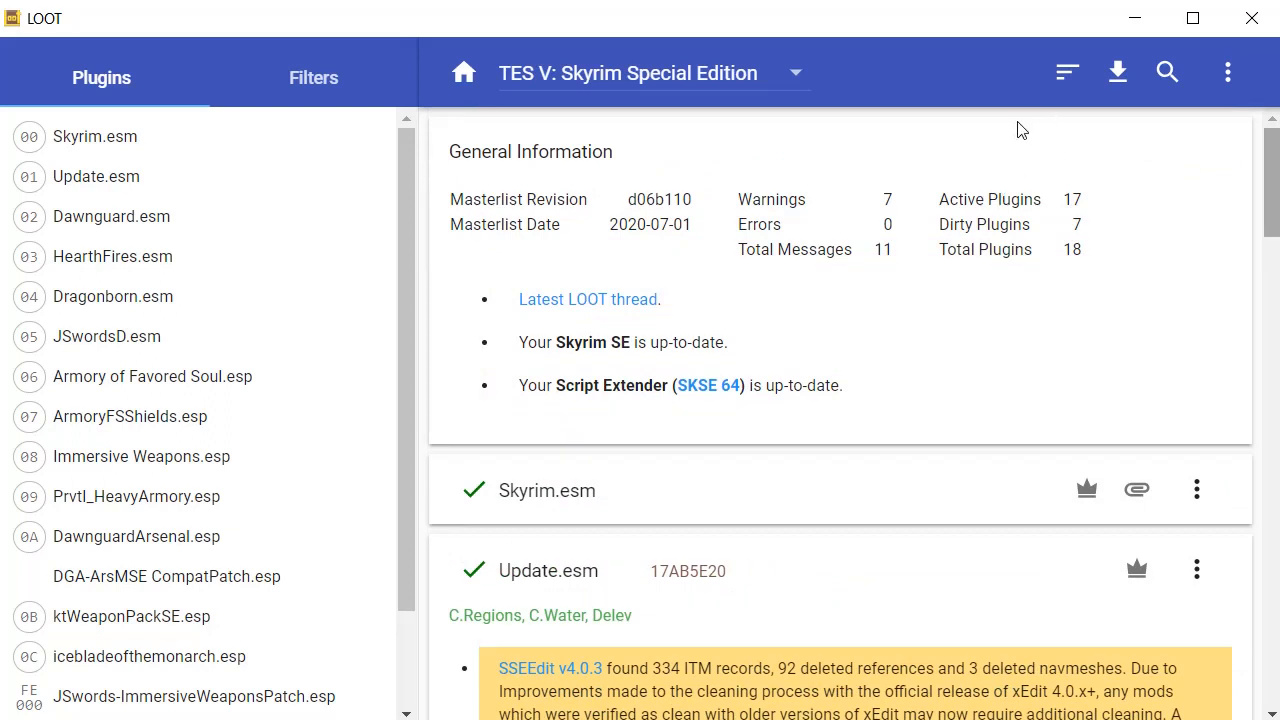
{"action": "scroll", "coordinate": [1020, 130], "scroll_direction": "down", "scroll_amount": 10}
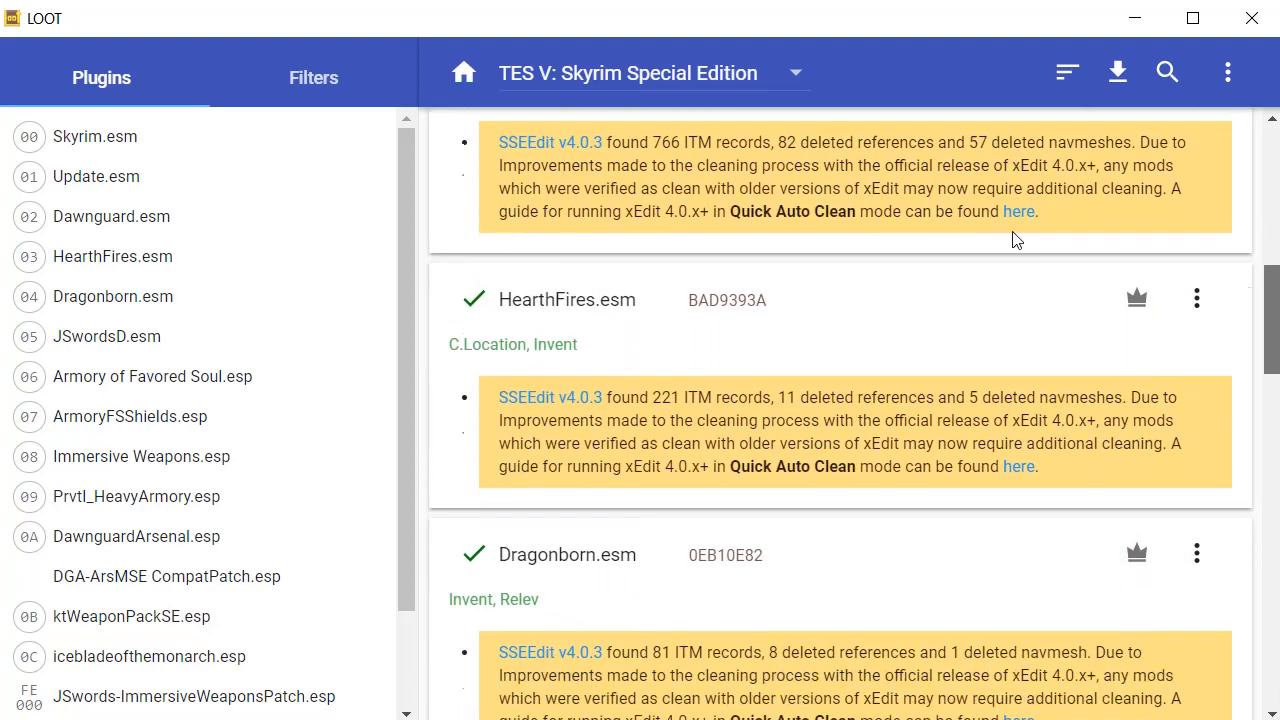
{"action": "scroll", "coordinate": [1008, 312], "scroll_direction": "down", "scroll_amount": 3}
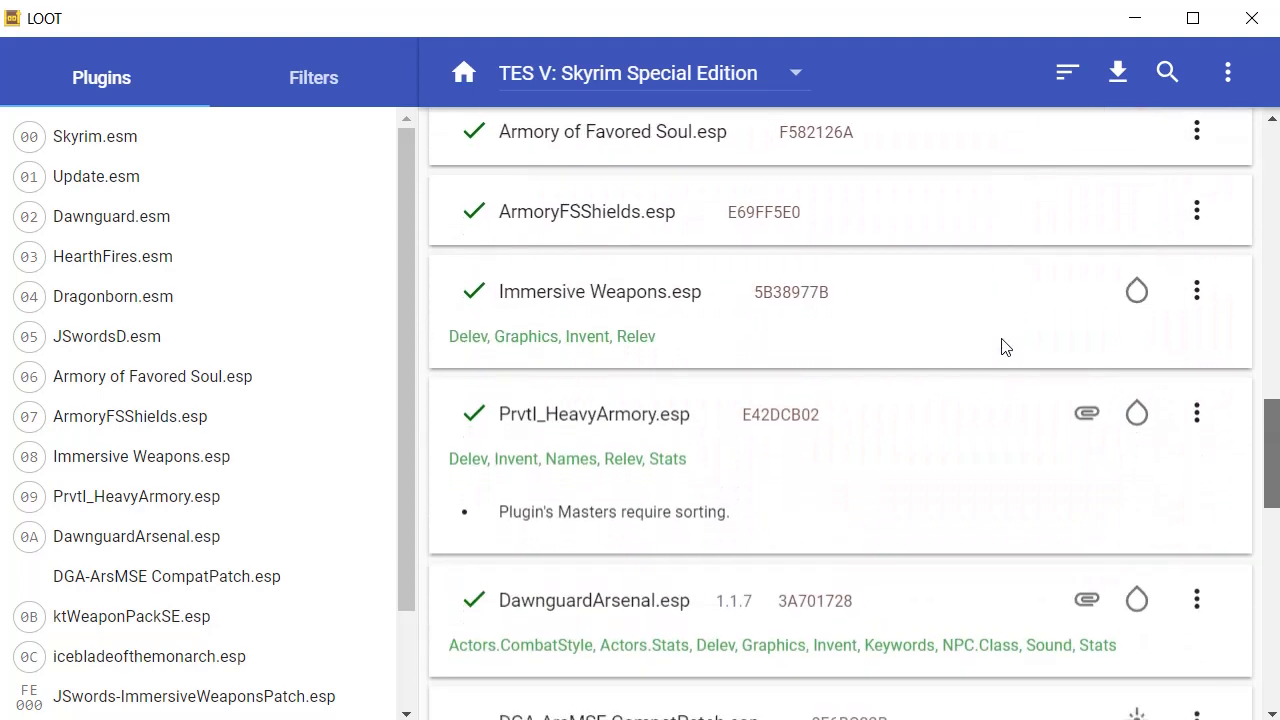
{"action": "scroll", "coordinate": [1005, 347], "scroll_direction": "down", "scroll_amount": 1}
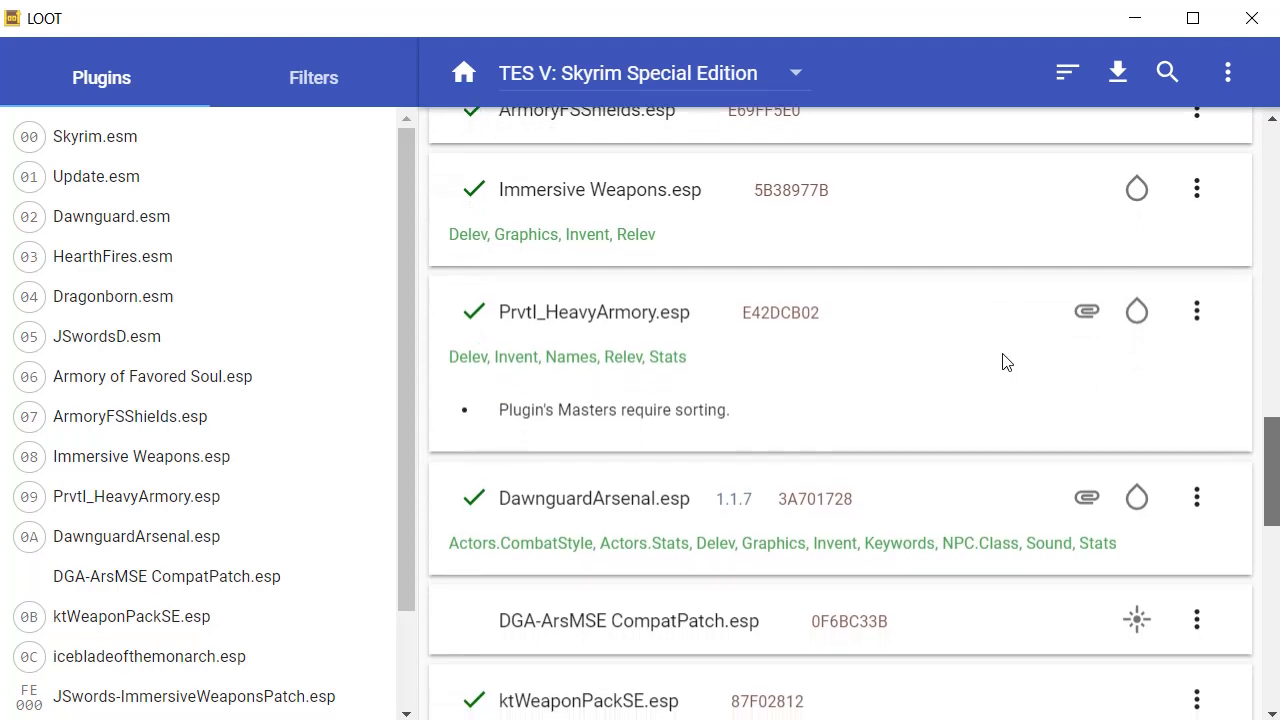
{"action": "scroll", "coordinate": [1007, 362], "scroll_direction": "up", "scroll_amount": 16}
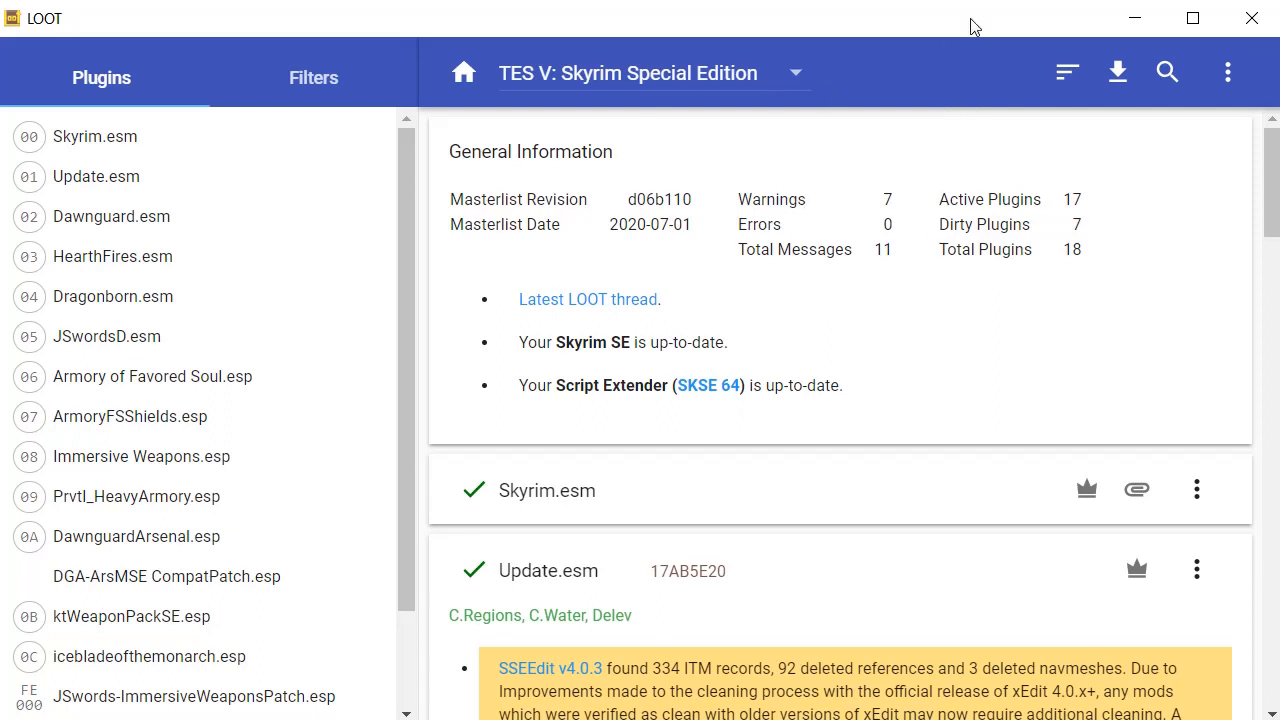
{"action": "left_click", "coordinate": [1251, 18]}
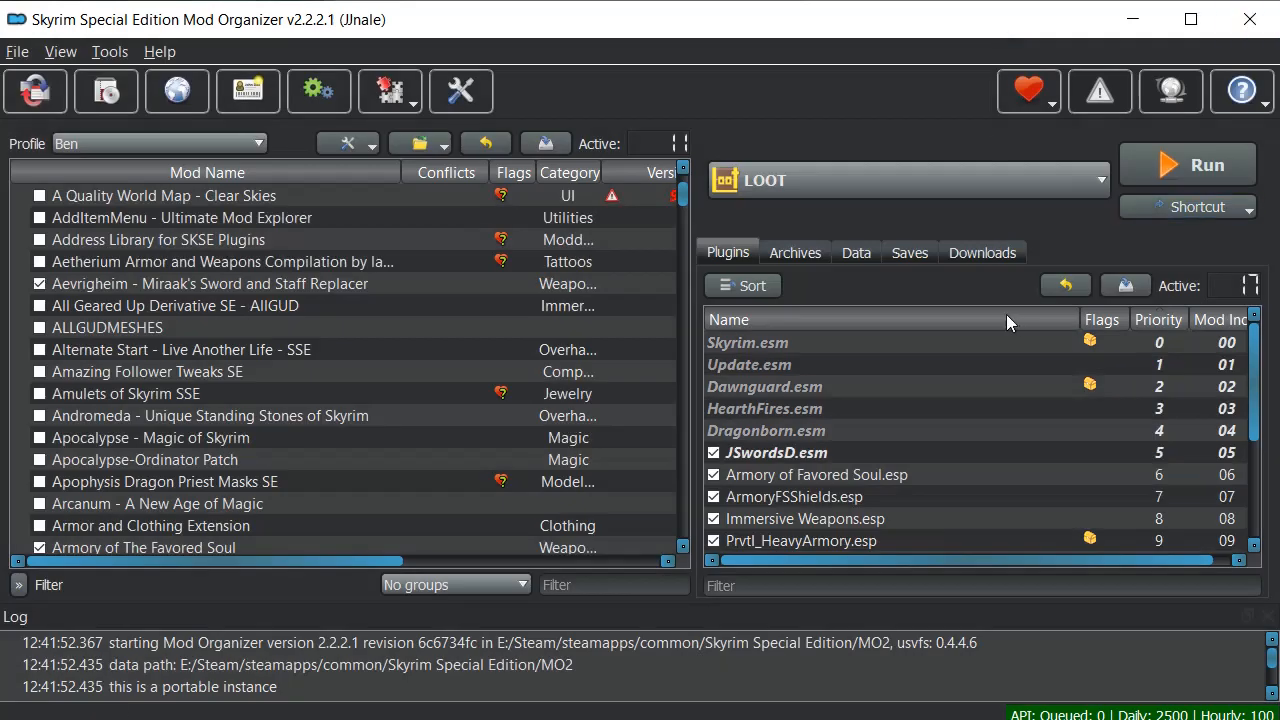
Scroll the plugin list to check it follows LOOT's sorted order.
{"action": "scroll", "coordinate": [1005, 340], "scroll_direction": "down", "scroll_amount": 3}
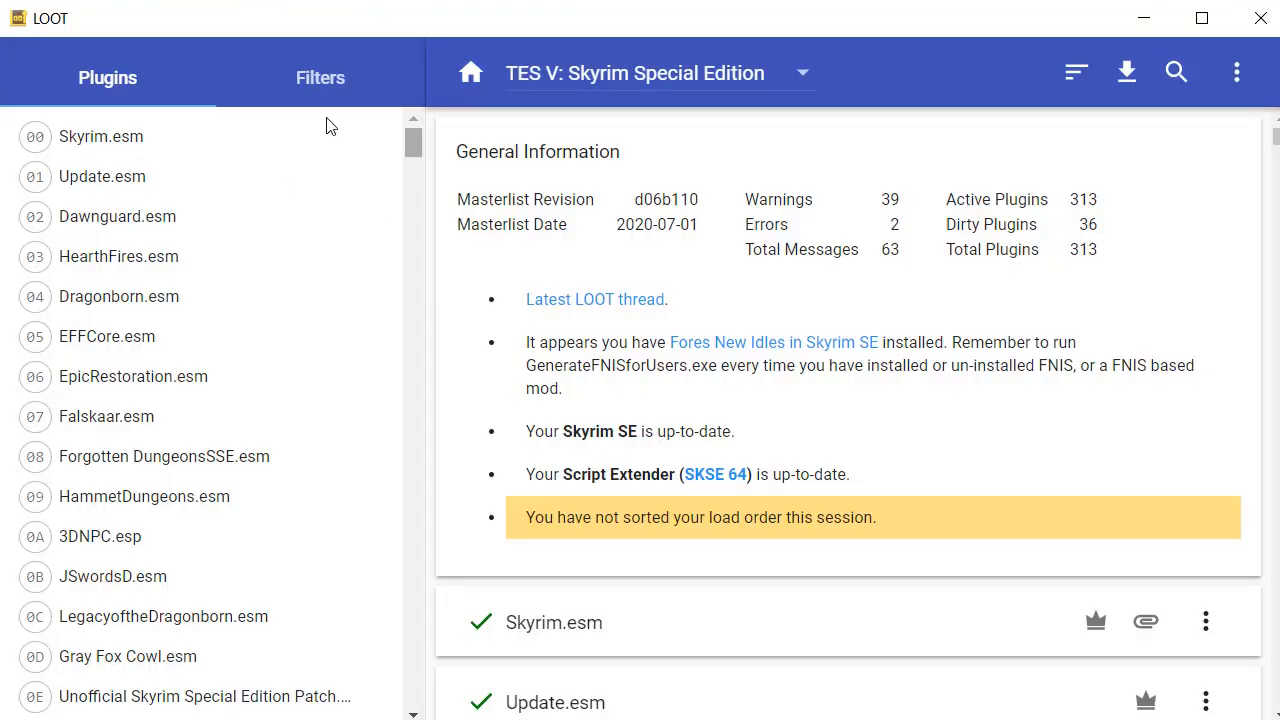
Scroll LOOT's cards past cleaning and missing-master warnings down to the RLO plugins.
{"action": "scroll", "coordinate": [257, 429], "scroll_direction": "down", "scroll_amount": 20}
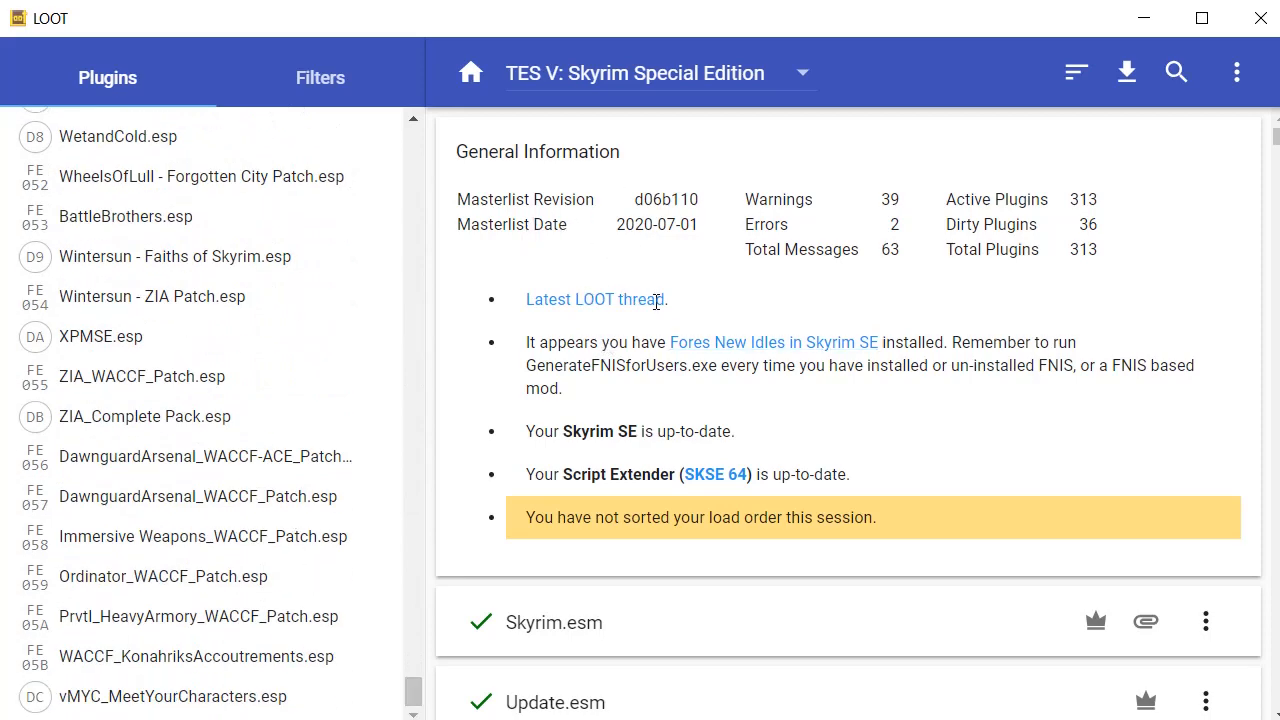
{"action": "scroll", "coordinate": [750, 285], "scroll_direction": "down", "scroll_amount": 2}
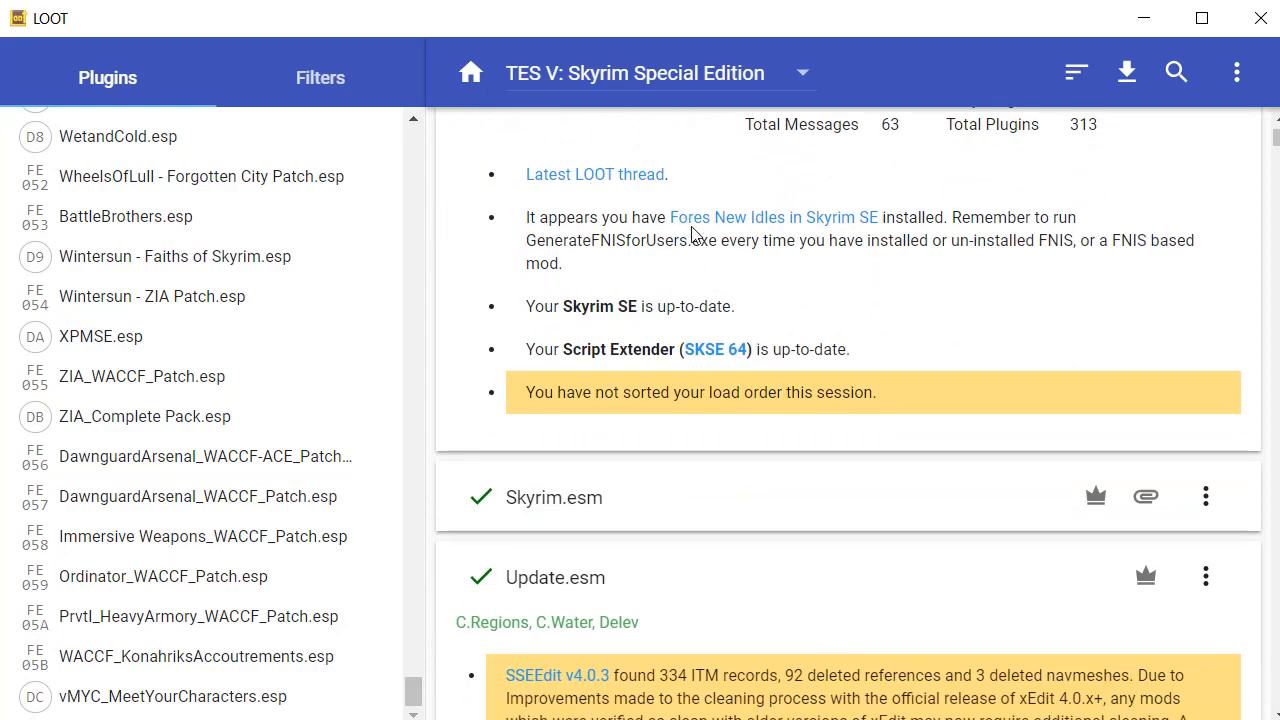
{"action": "scroll", "coordinate": [757, 197], "scroll_direction": "down", "scroll_amount": 20}
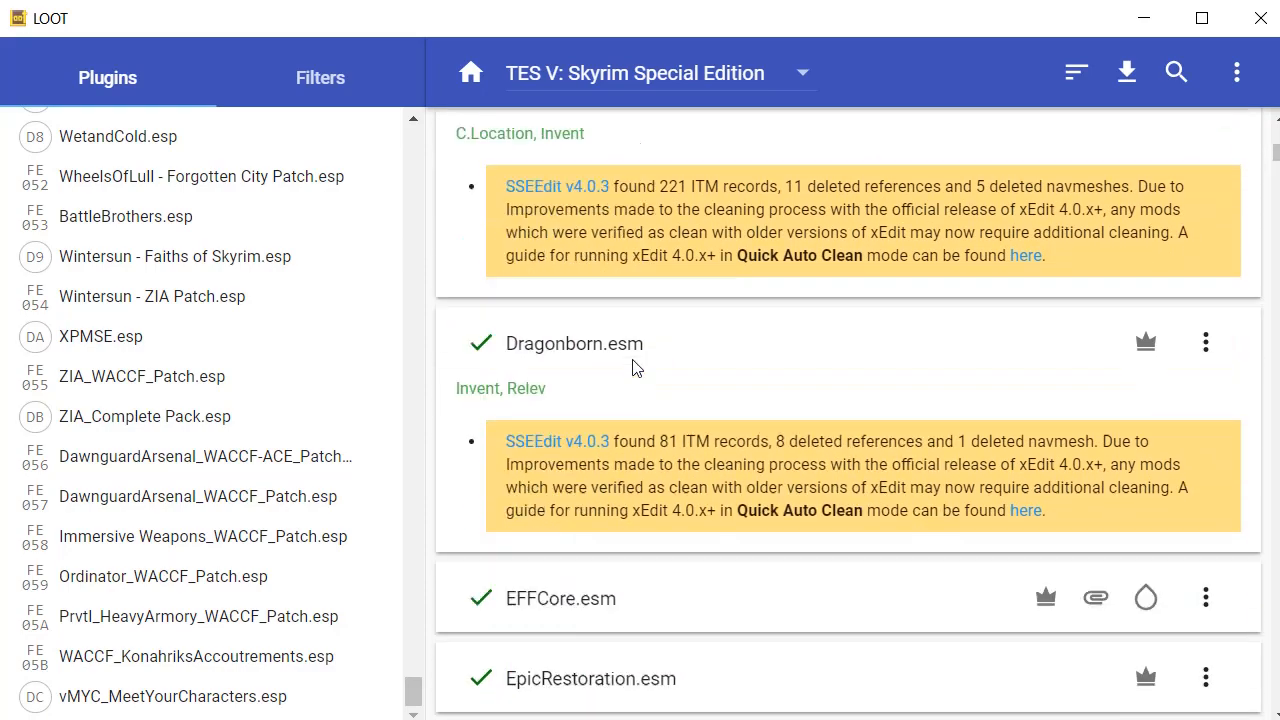
{"action": "scroll", "coordinate": [691, 209], "scroll_direction": "down", "scroll_amount": 6}
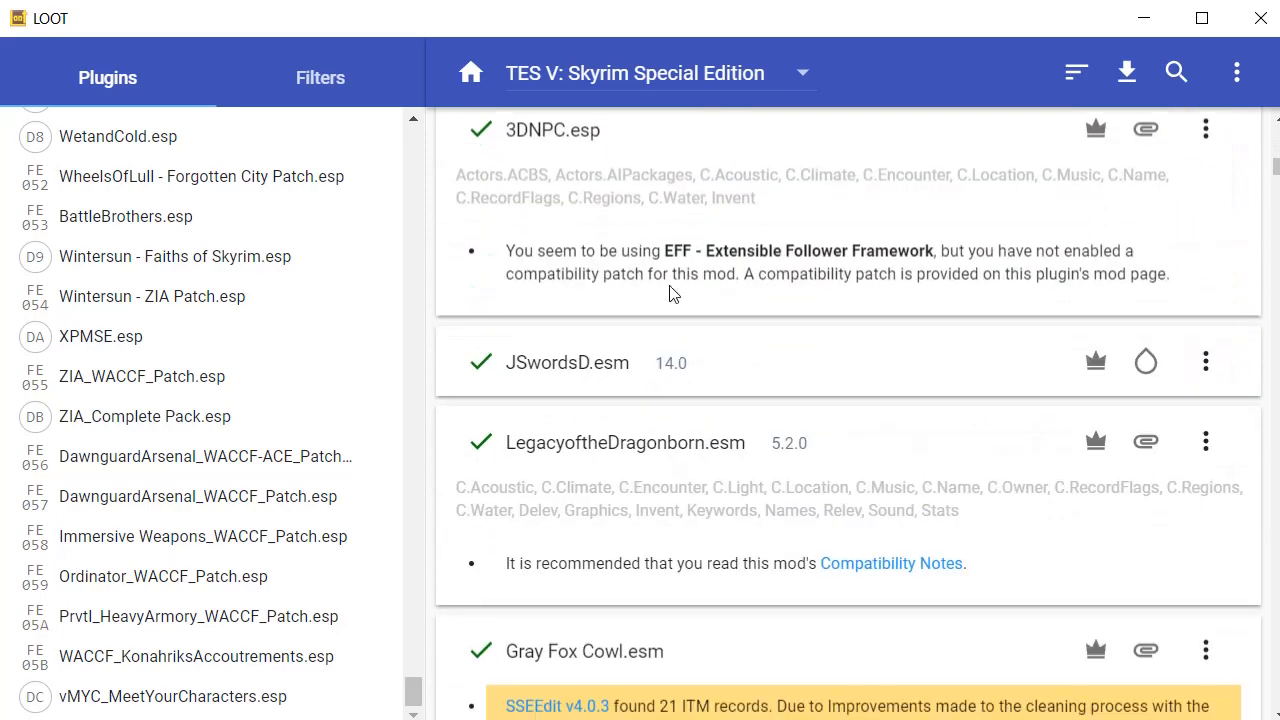
{"action": "scroll", "coordinate": [600, 300], "scroll_direction": "up", "scroll_amount": 2}
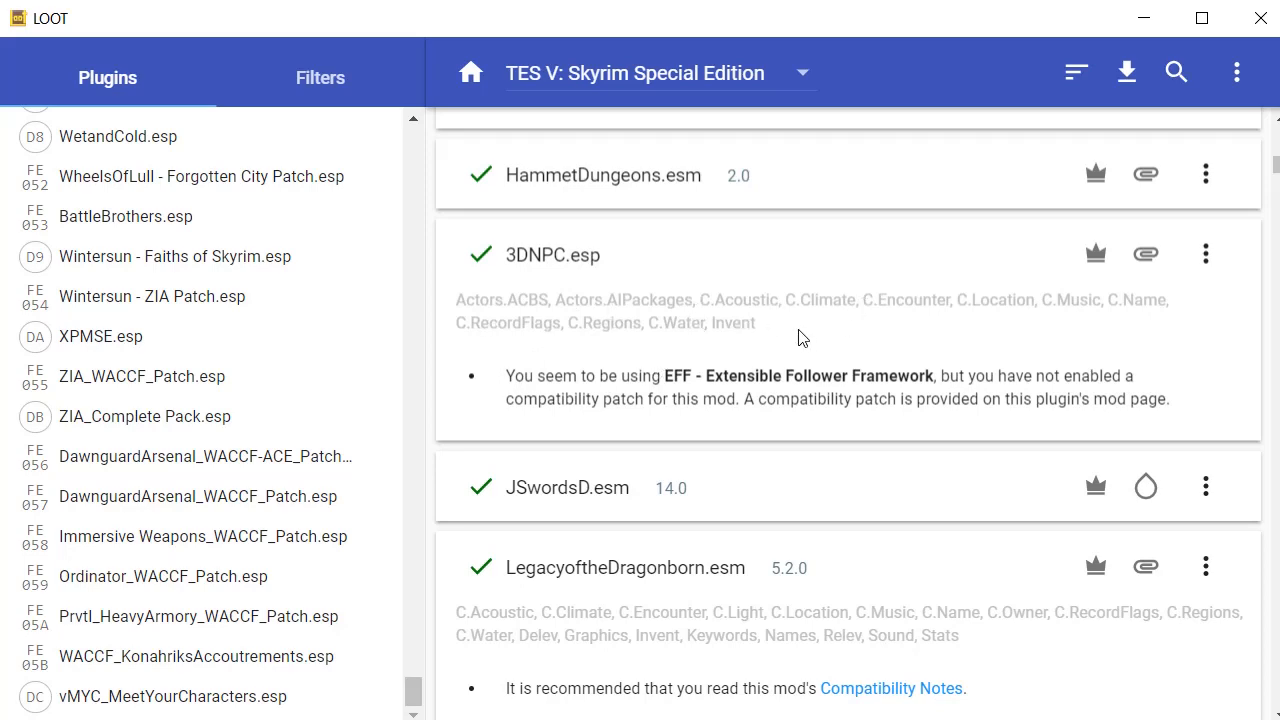
{"action": "scroll", "coordinate": [860, 320], "scroll_direction": "down", "scroll_amount": 3}
{"action": "scroll", "coordinate": [820, 295], "scroll_direction": "up", "scroll_amount": 1}
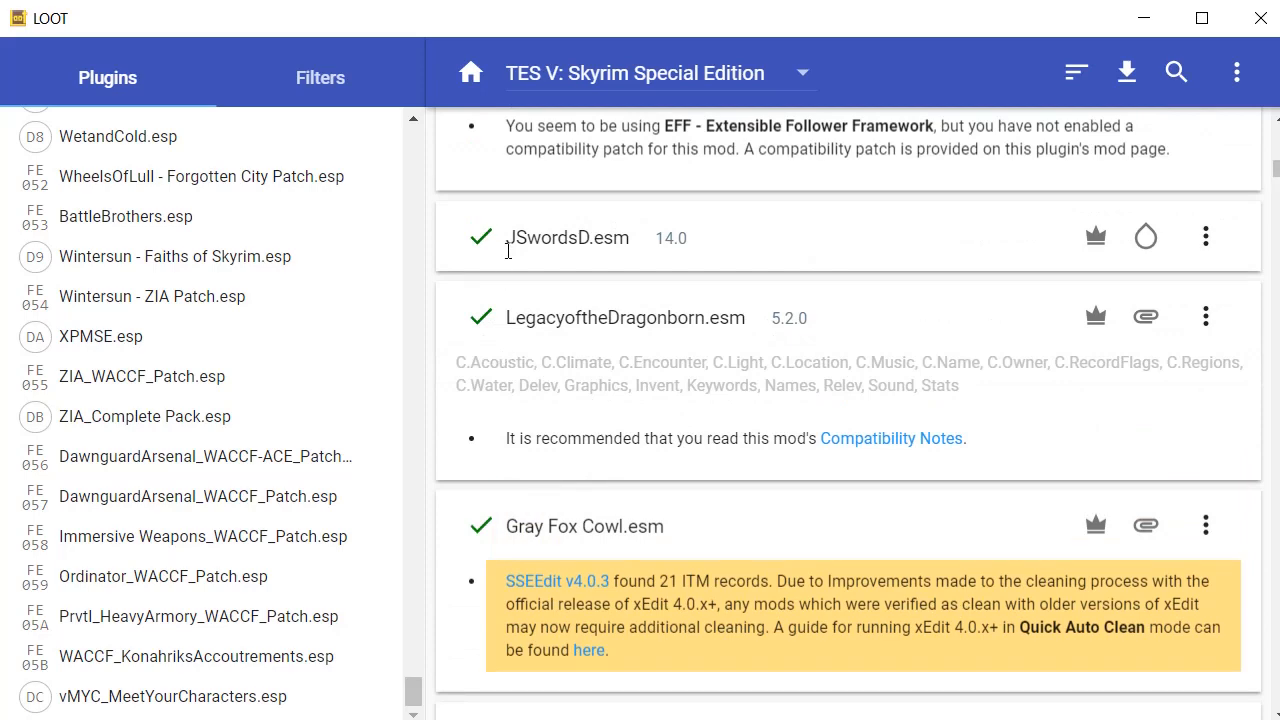
{"action": "scroll", "coordinate": [570, 342], "scroll_direction": "down", "scroll_amount": 15}
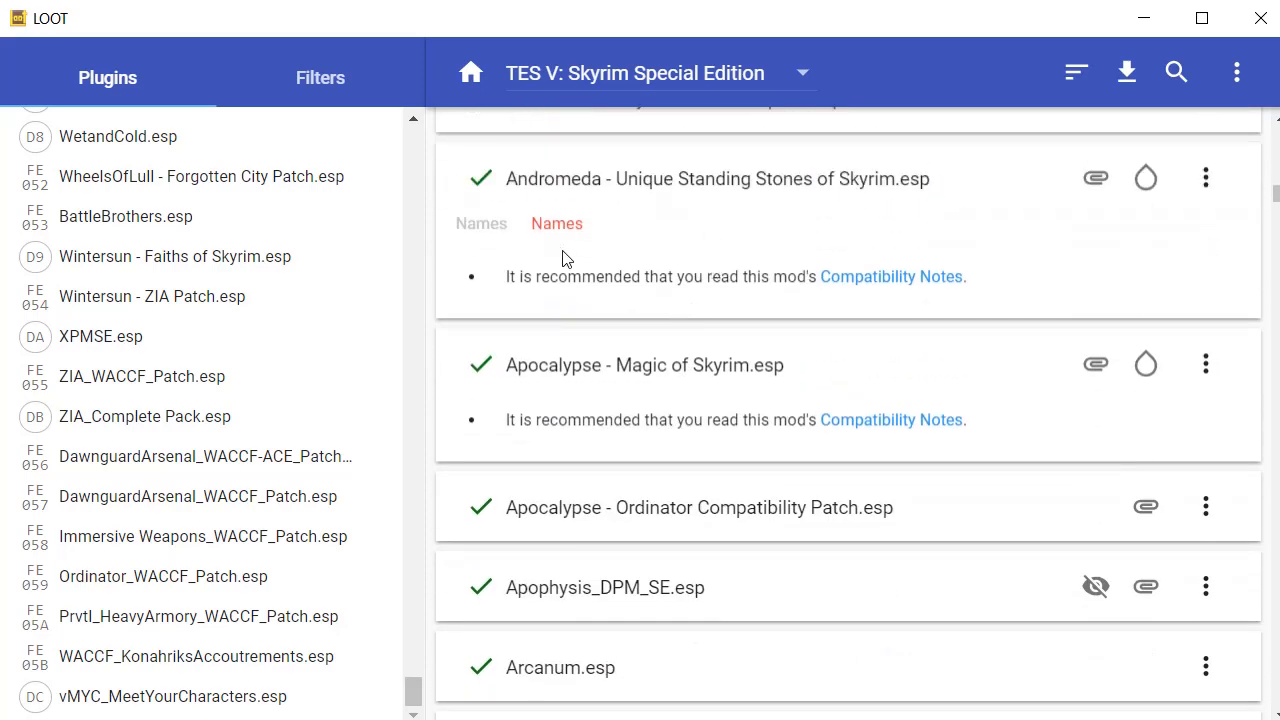
{"action": "scroll", "coordinate": [566, 257], "scroll_direction": "down", "scroll_amount": 15}
{"action": "scroll", "coordinate": [872, 268], "scroll_direction": "down", "scroll_amount": 4}
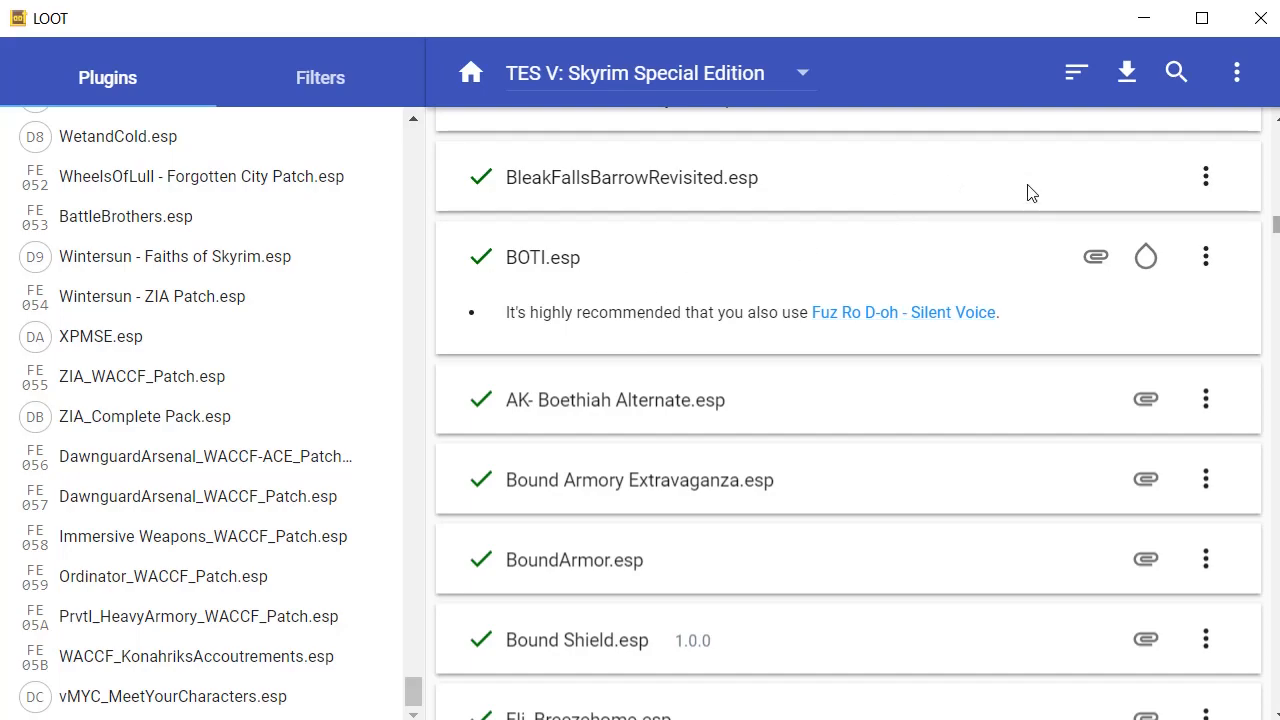
{"action": "scroll", "coordinate": [1028, 195], "scroll_direction": "down", "scroll_amount": 20}
{"action": "scroll", "coordinate": [1006, 341], "scroll_direction": "down", "scroll_amount": 20}
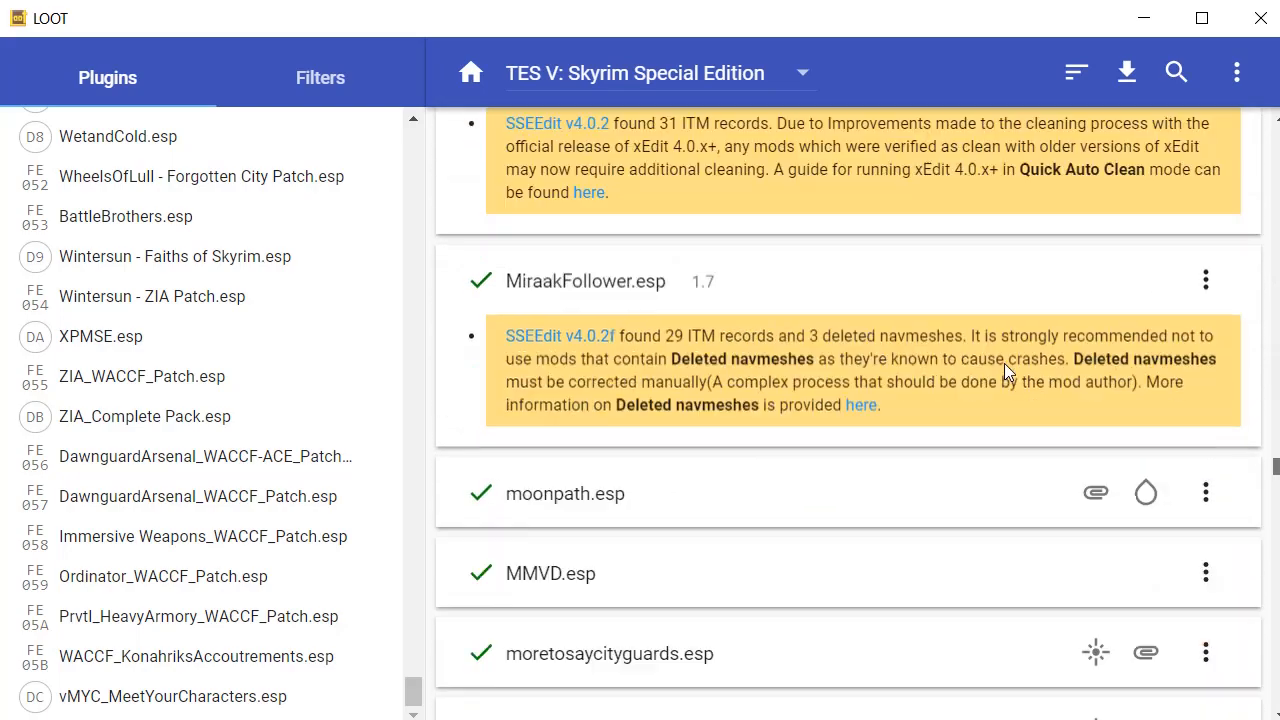
{"action": "scroll", "coordinate": [1000, 416], "scroll_direction": "down", "scroll_amount": 5}
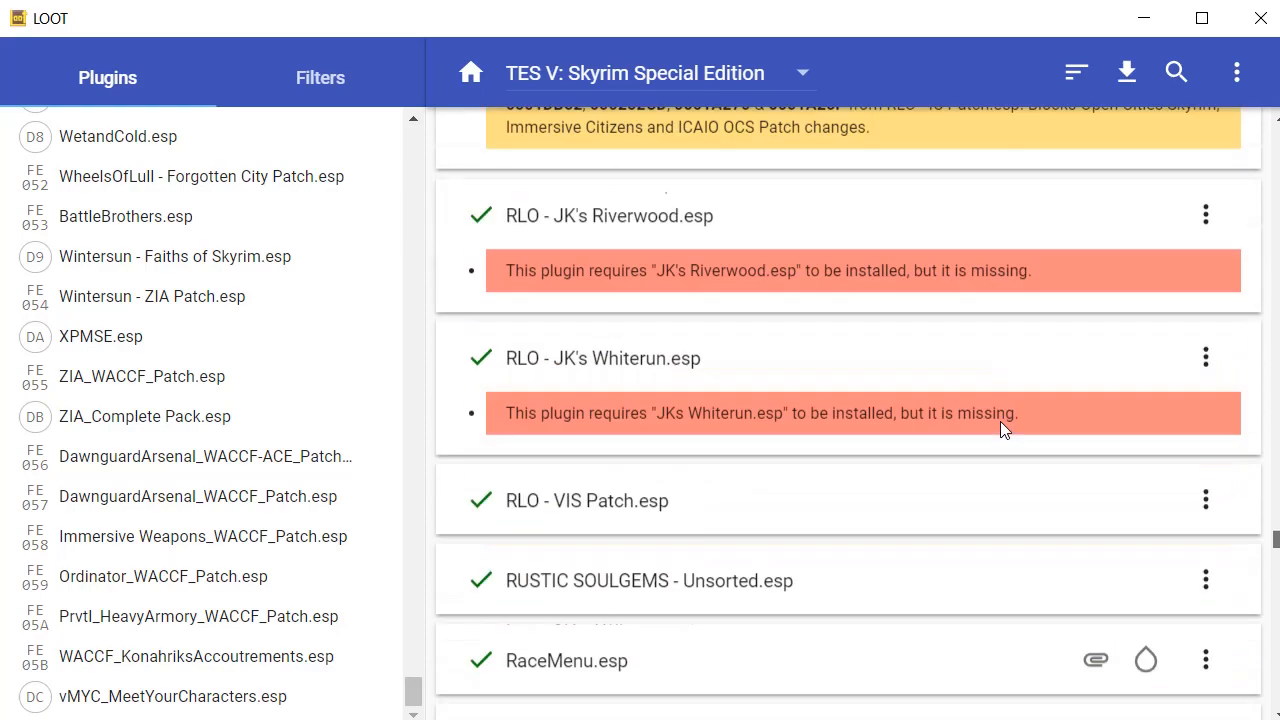
{"action": "scroll", "coordinate": [1000, 421], "scroll_direction": "up", "scroll_amount": 2}
{"action": "scroll", "coordinate": [871, 429], "scroll_direction": "down", "scroll_amount": 2}
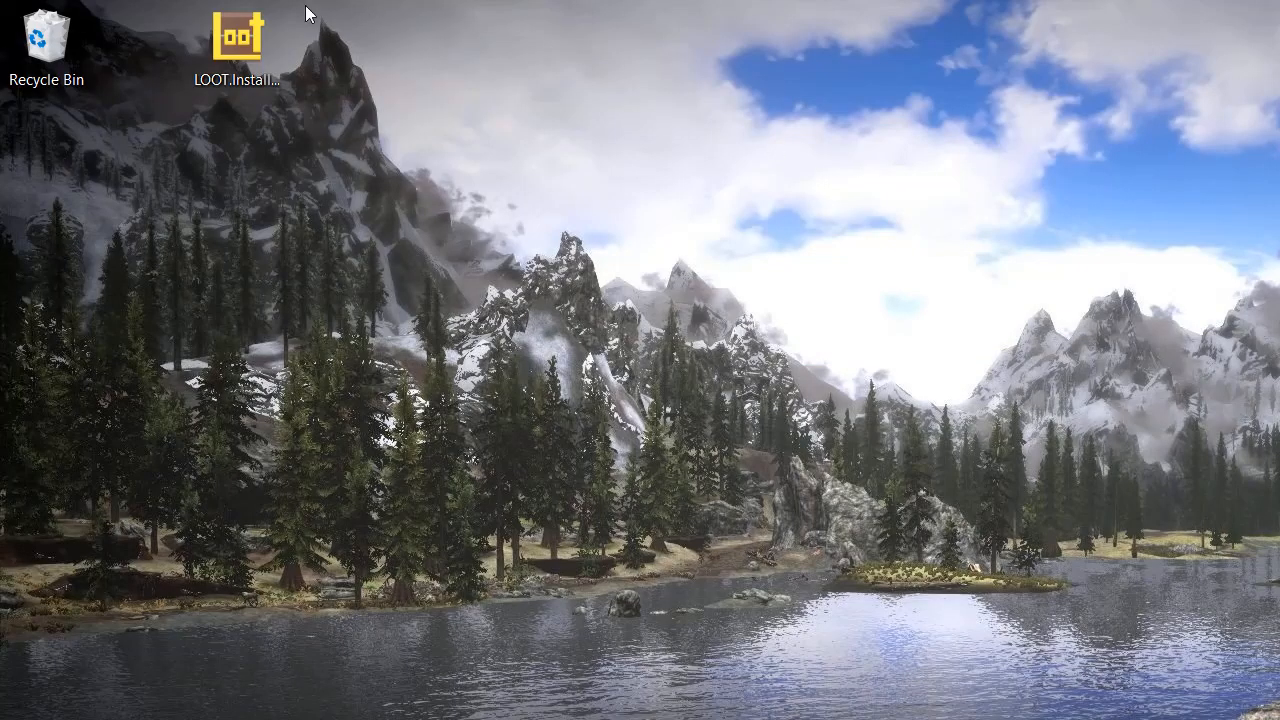
Run LOOT.Installer.exe from the desktop, bringing up the English setup-language prompt.
{"action": "left_click", "coordinate": [272, 54]}
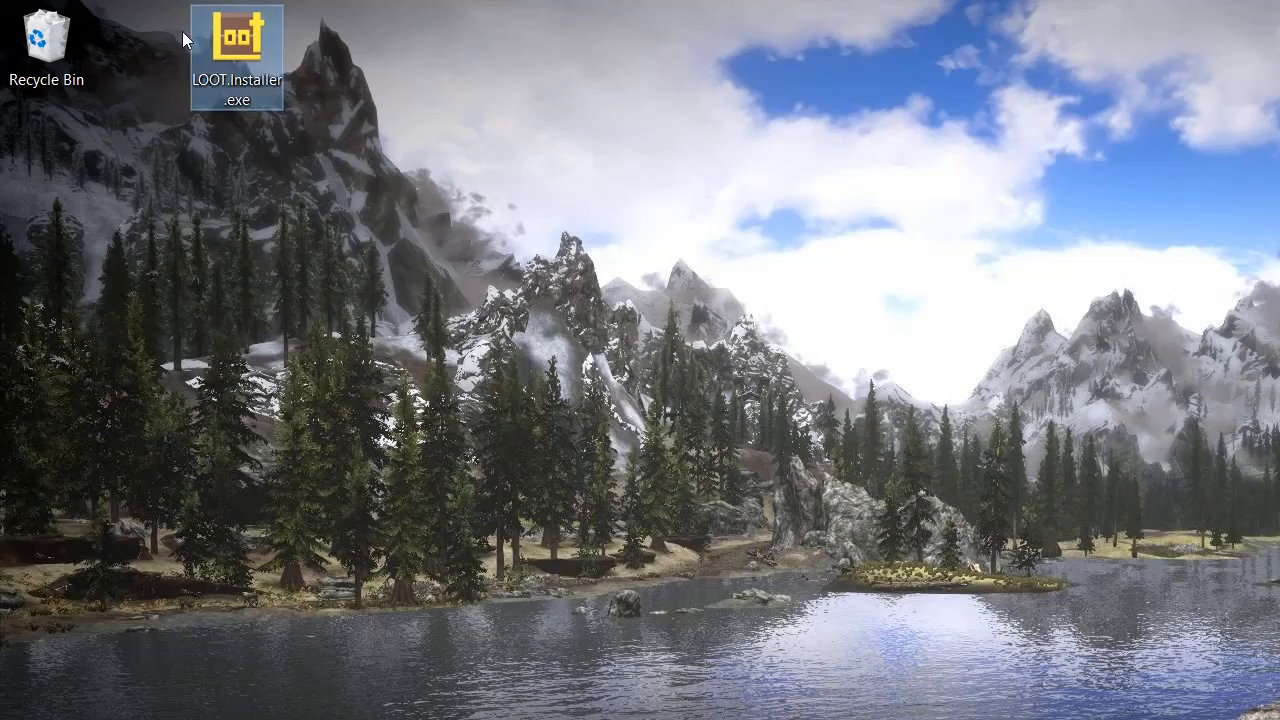
{"action": "mouse_move", "coordinate": [182, 31]}
{"action": "key", "text": "Return"}
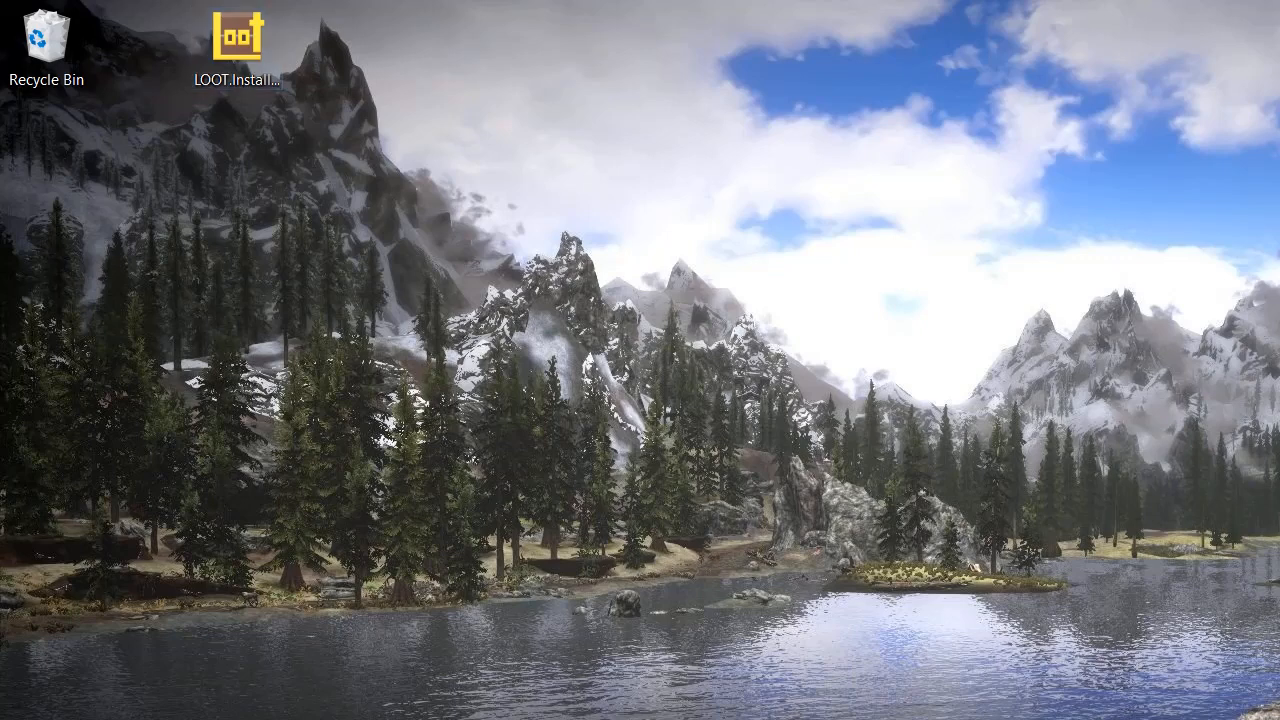
{"action": "left_click_drag", "start_coordinate": [1060, 472], "coordinate": [351, 106]}
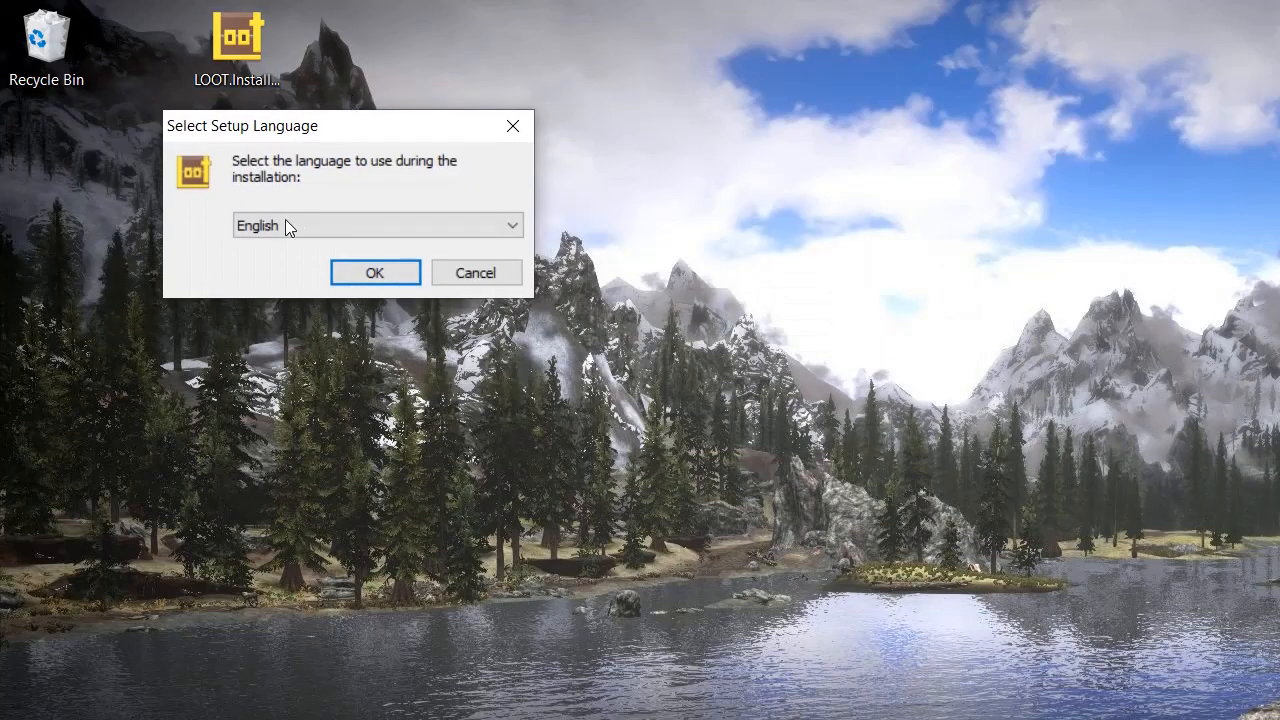
Install LOOT in English to Skyrim Special Edition Mods\LOOT, no desktop shortcut, Launch LOOT unticked.
{"action": "key", "text": "Return"}
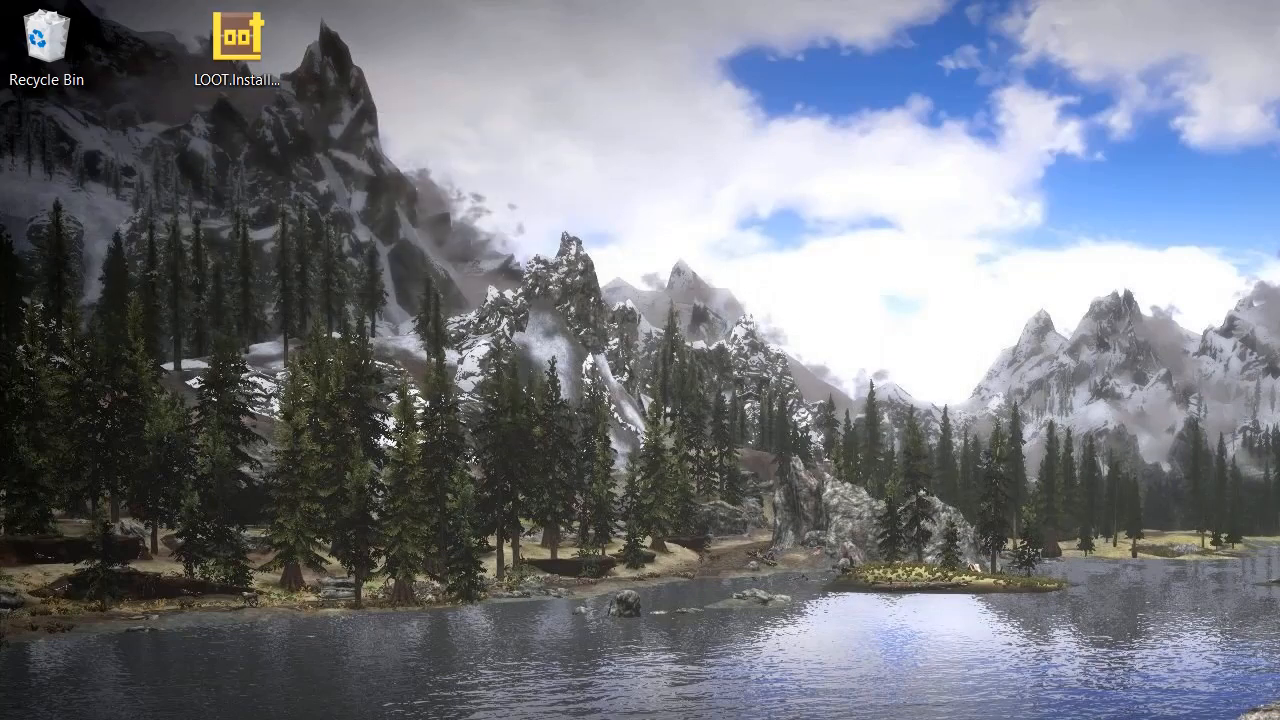
{"action": "left_click_drag", "start_coordinate": [857, 582], "coordinate": [388, 50]}
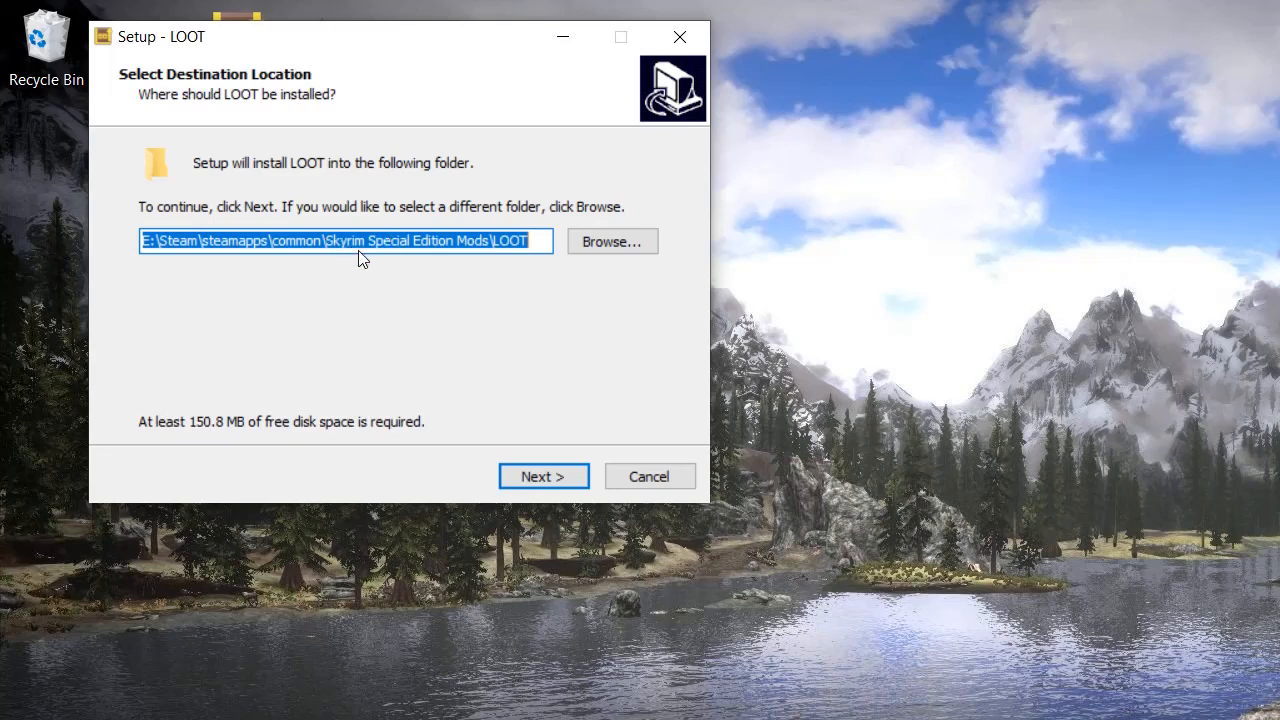
{"action": "key", "text": "Right"}
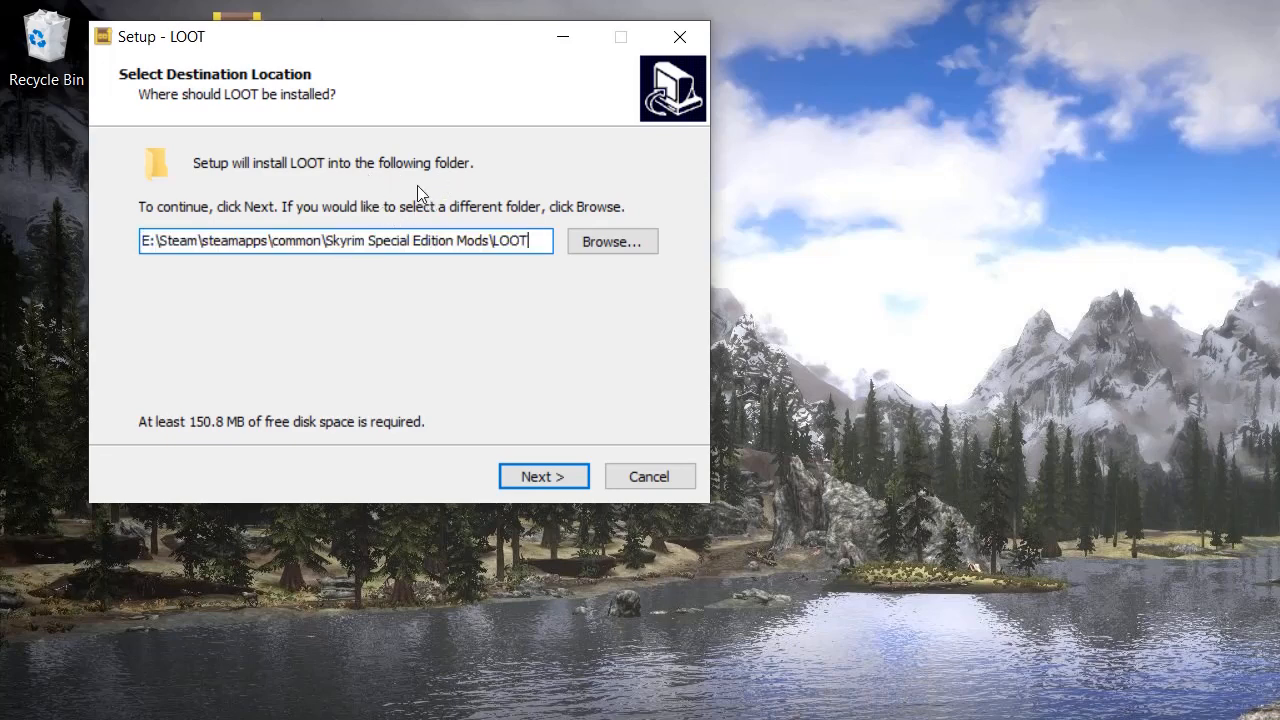
{"action": "left_click_drag", "start_coordinate": [426, 194], "coordinate": [391, 200]}
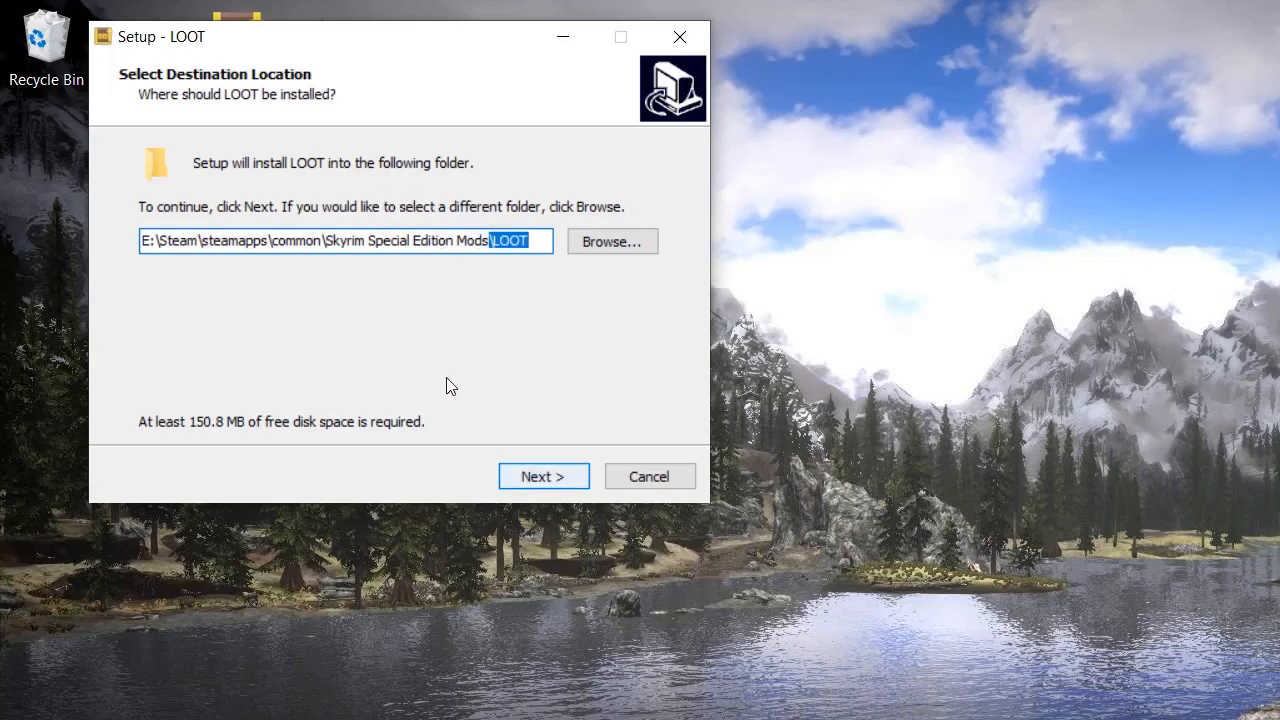
{"action": "left_click", "coordinate": [543, 476]}
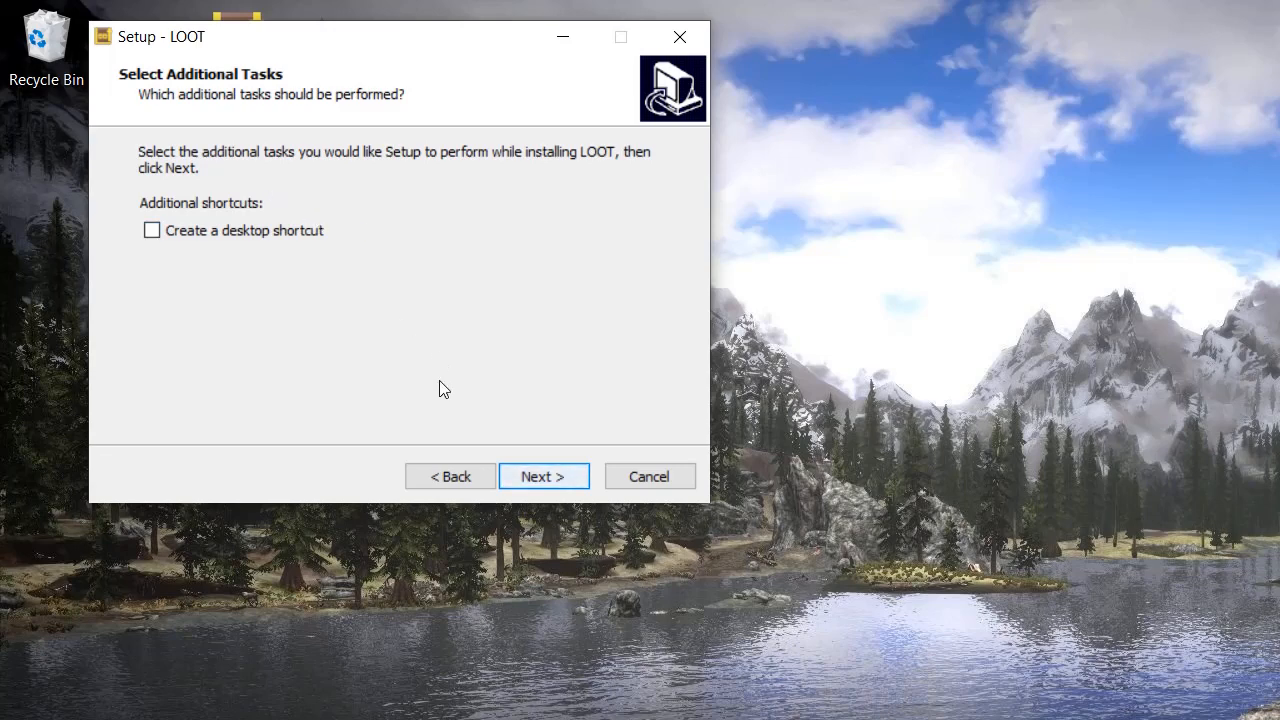
{"action": "key", "text": "Return"}
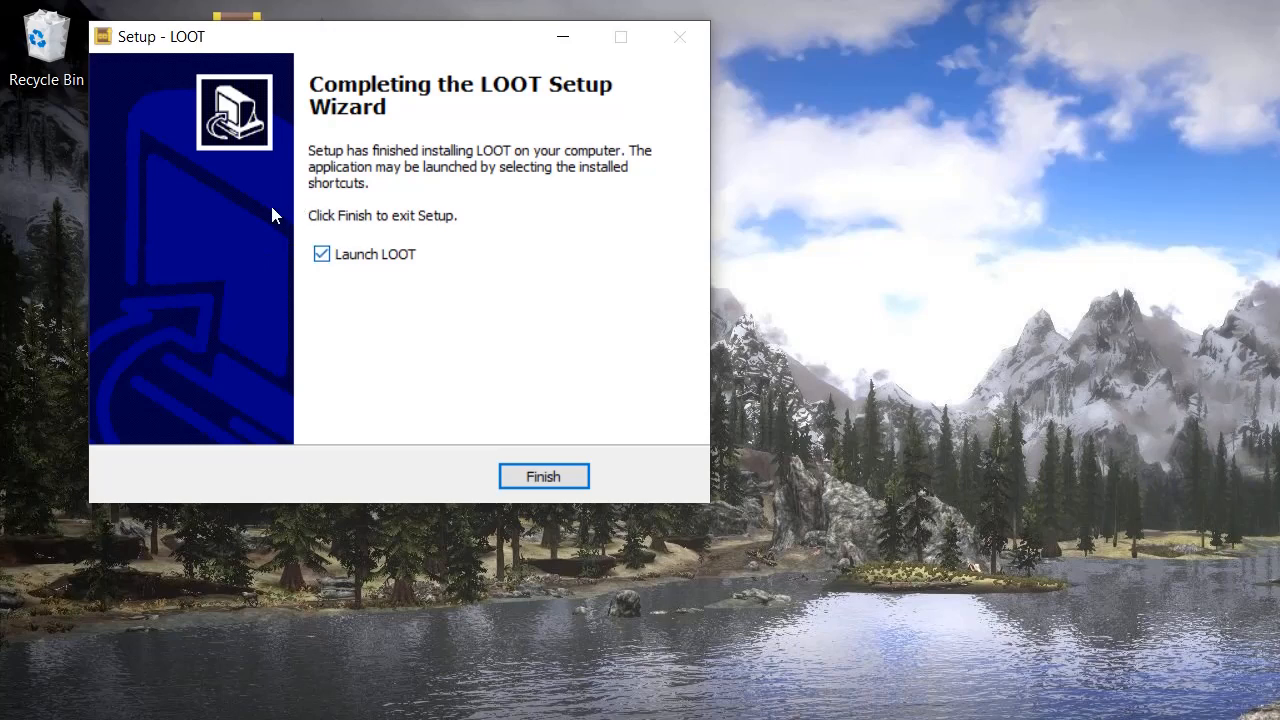
{"action": "left_click", "coordinate": [321, 254]}
Finish the LOOT setup and bring up Mod Organizer 2's executables editor.
{"action": "left_click", "coordinate": [543, 476]}
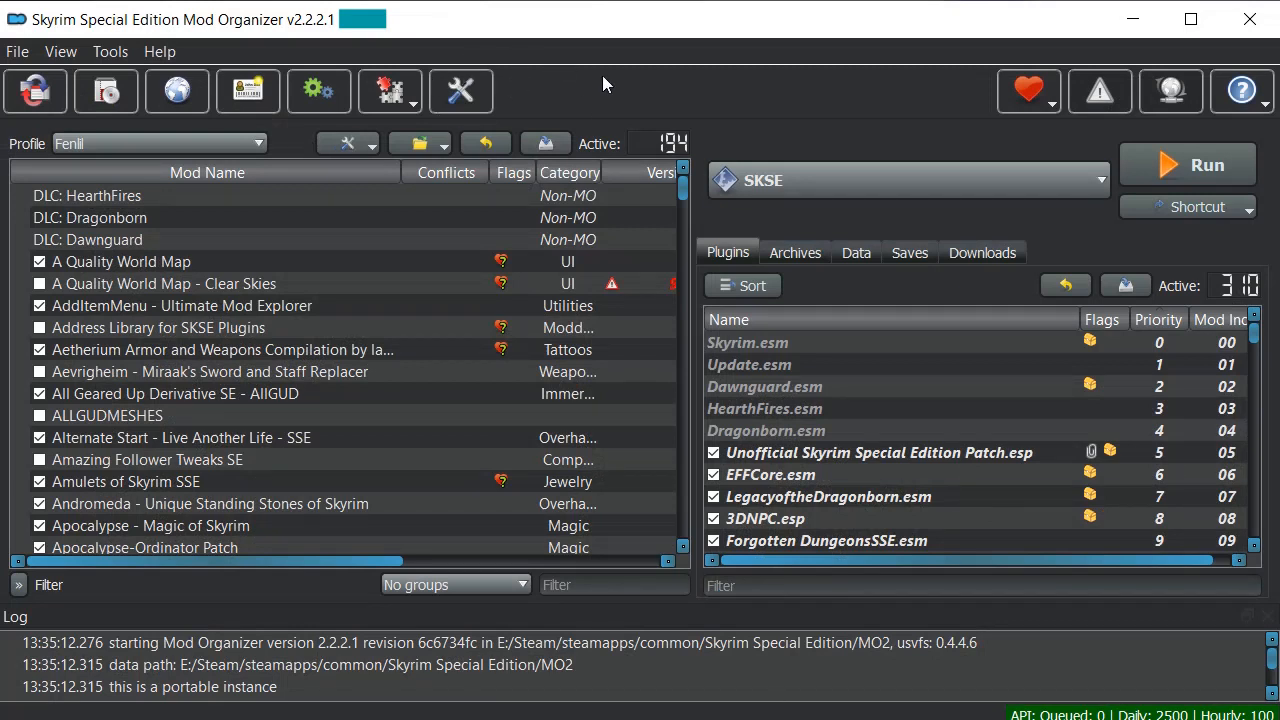
{"action": "left_click", "coordinate": [720, 178]}
{"action": "left_click", "coordinate": [715, 209]}
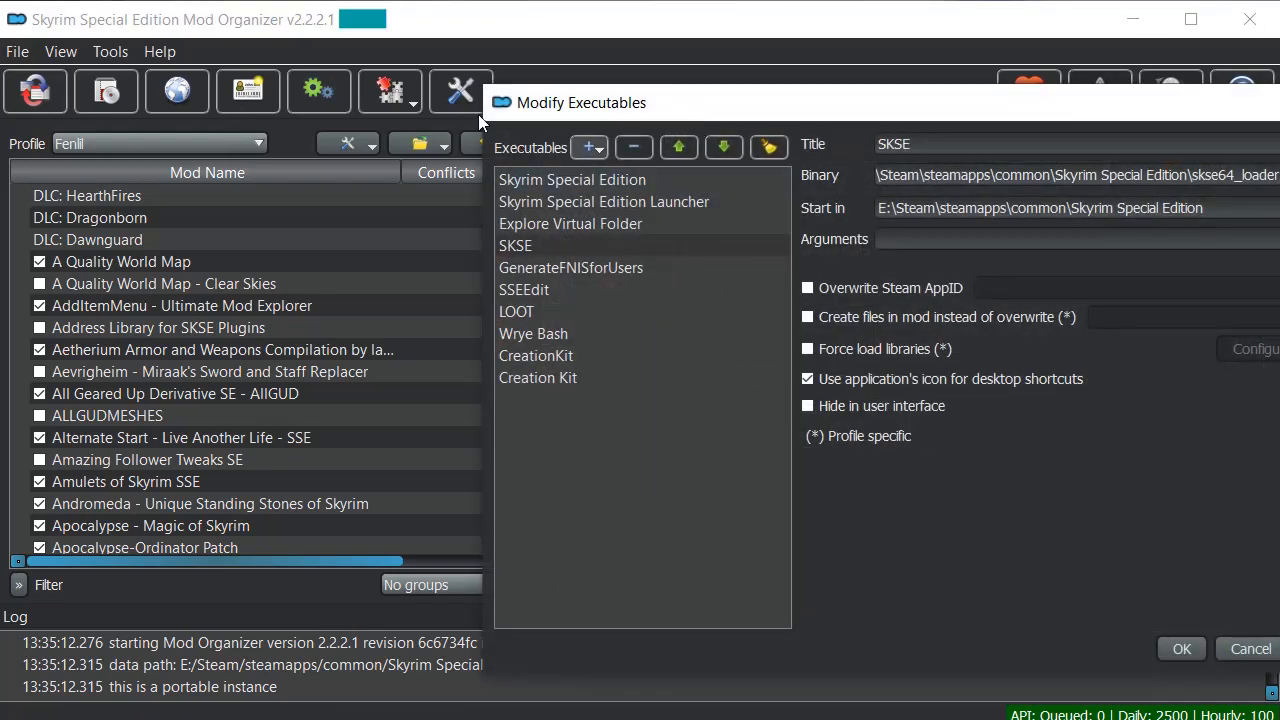
{"action": "left_click_drag", "start_coordinate": [590, 90], "coordinate": [173, 20]}
Add Skyrim Special Edition Mods\LOOT\LOOT.exe as executable LOOT (1) and save the list.
{"action": "left_click", "coordinate": [160, 77]}
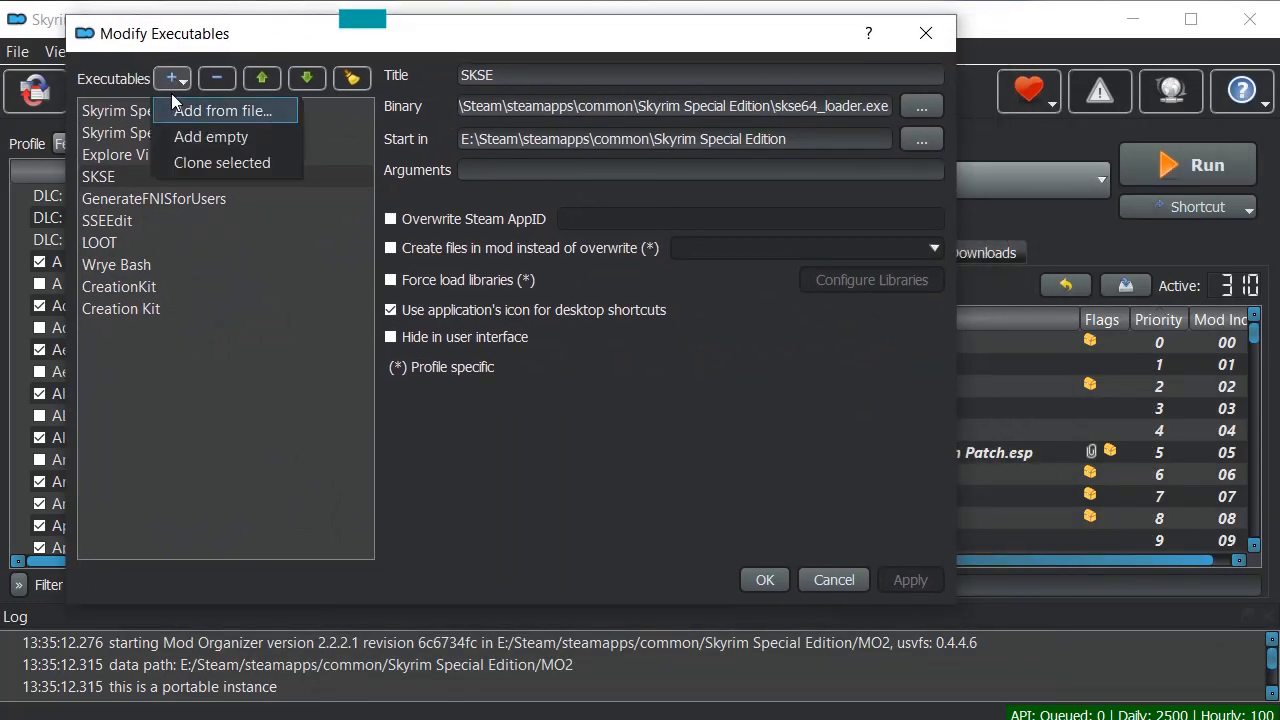
{"action": "left_click", "coordinate": [172, 100]}
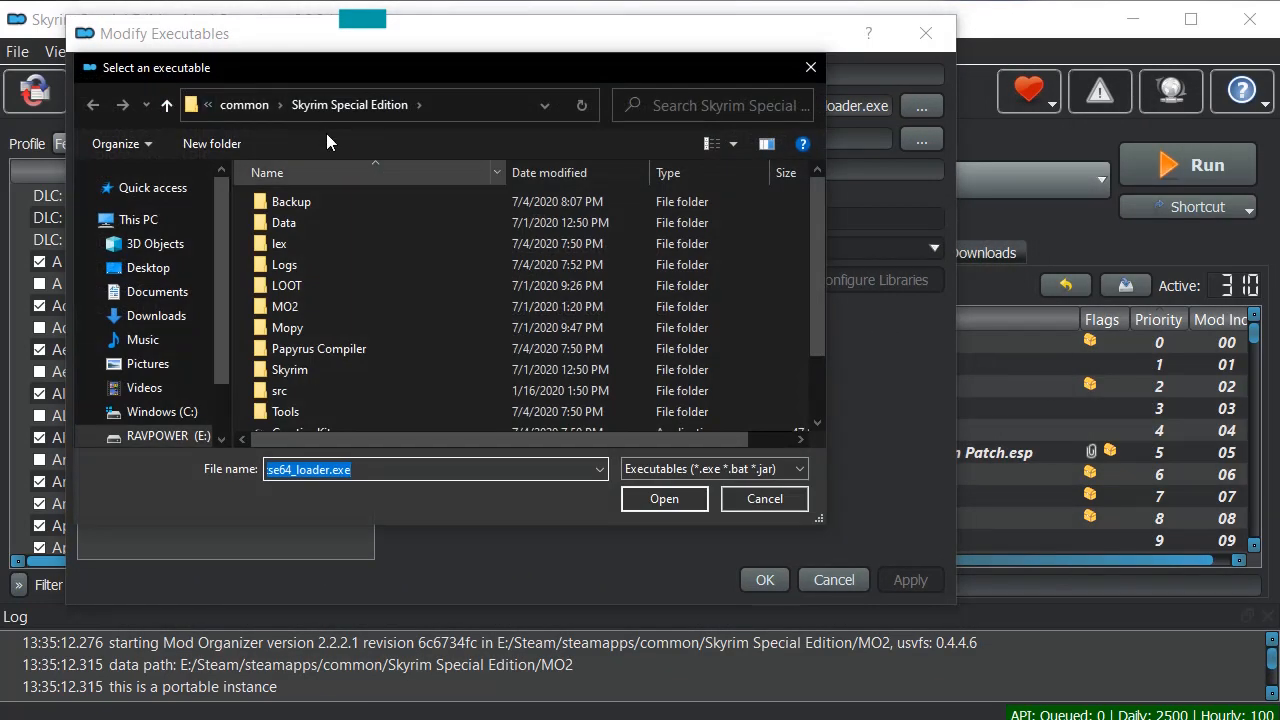
{"action": "left_click", "coordinate": [244, 104]}
{"action": "double_click", "coordinate": [330, 222]}
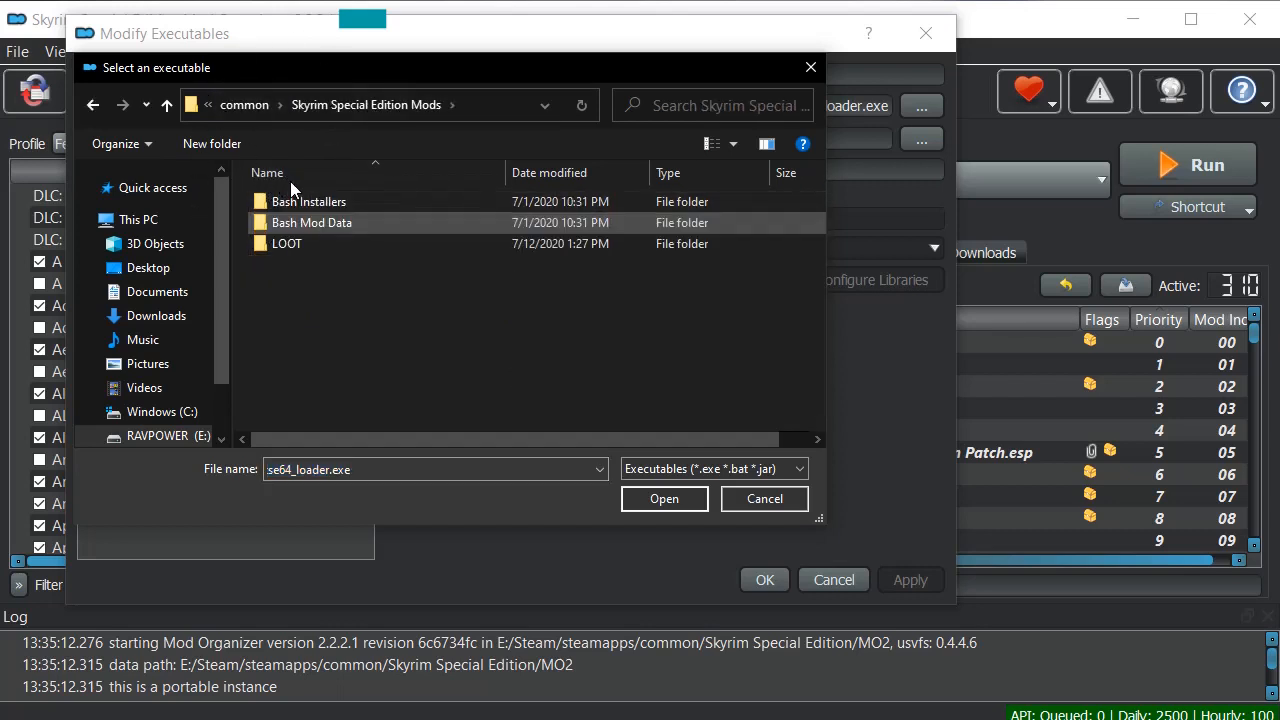
{"action": "double_click", "coordinate": [297, 243]}
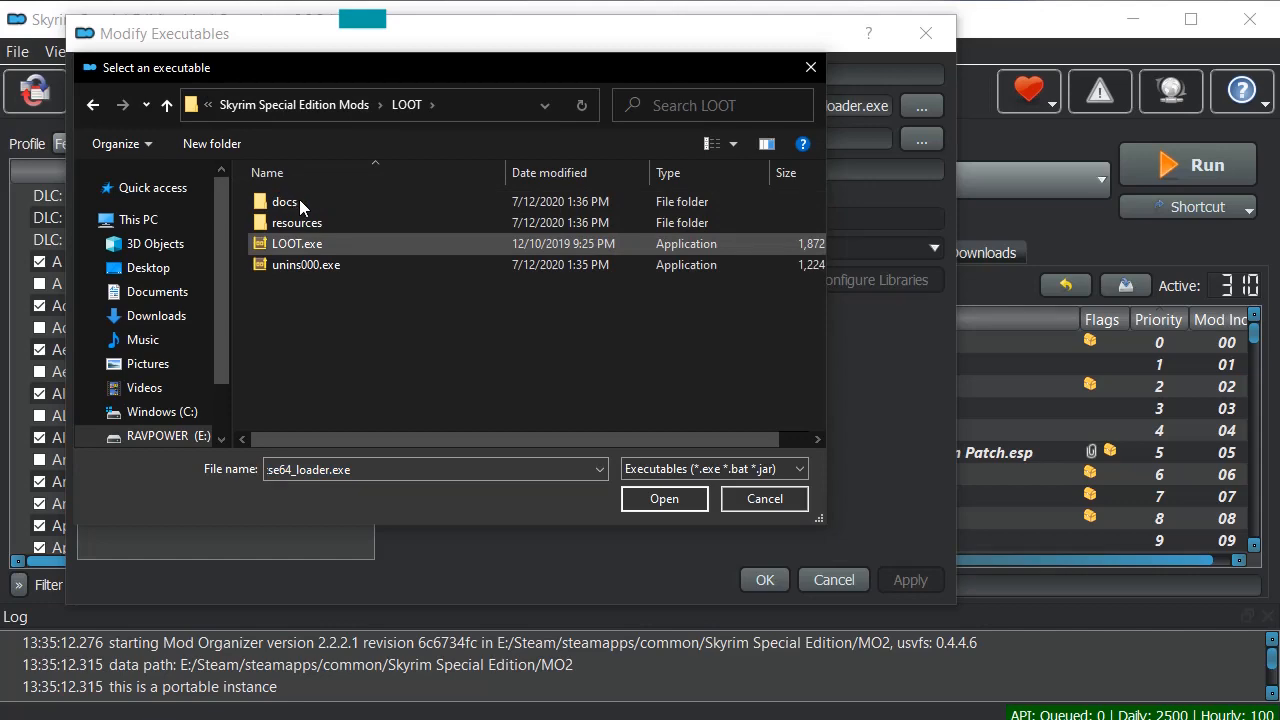
{"action": "left_click", "coordinate": [300, 243]}
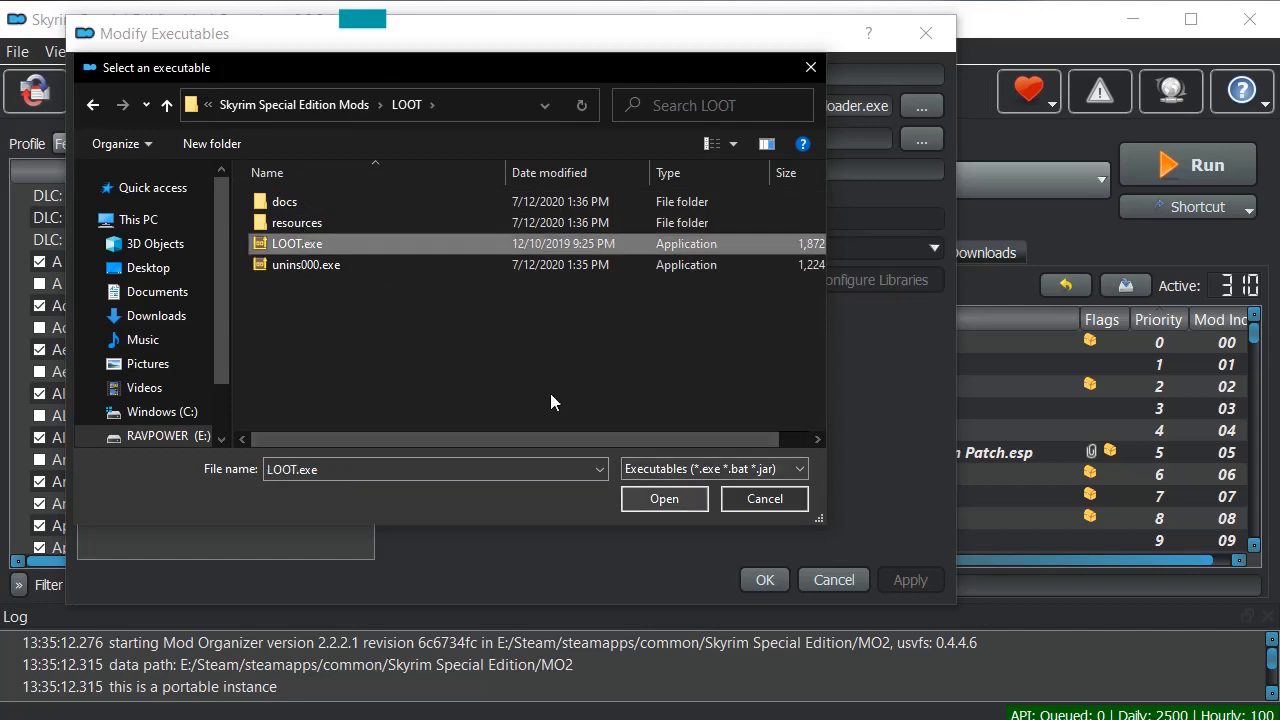
{"action": "key", "text": "Return"}
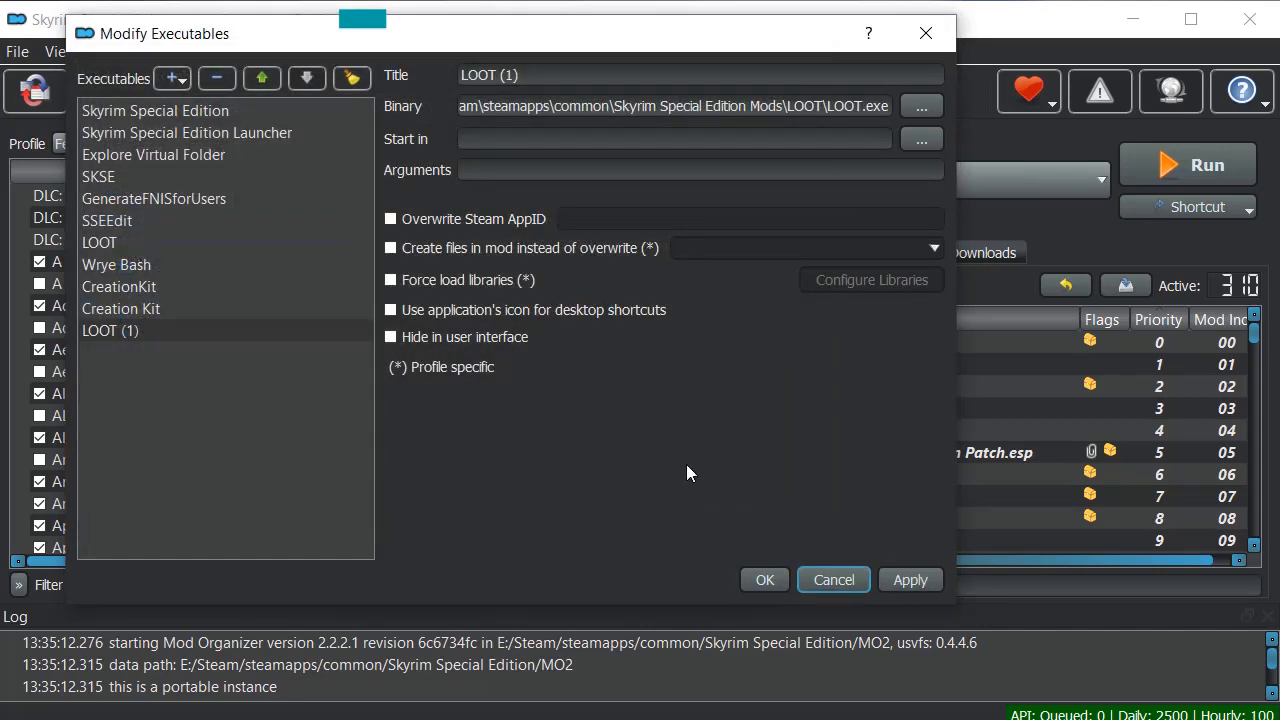
{"action": "left_click", "coordinate": [764, 580]}
{"action": "left_click", "coordinate": [797, 184]}
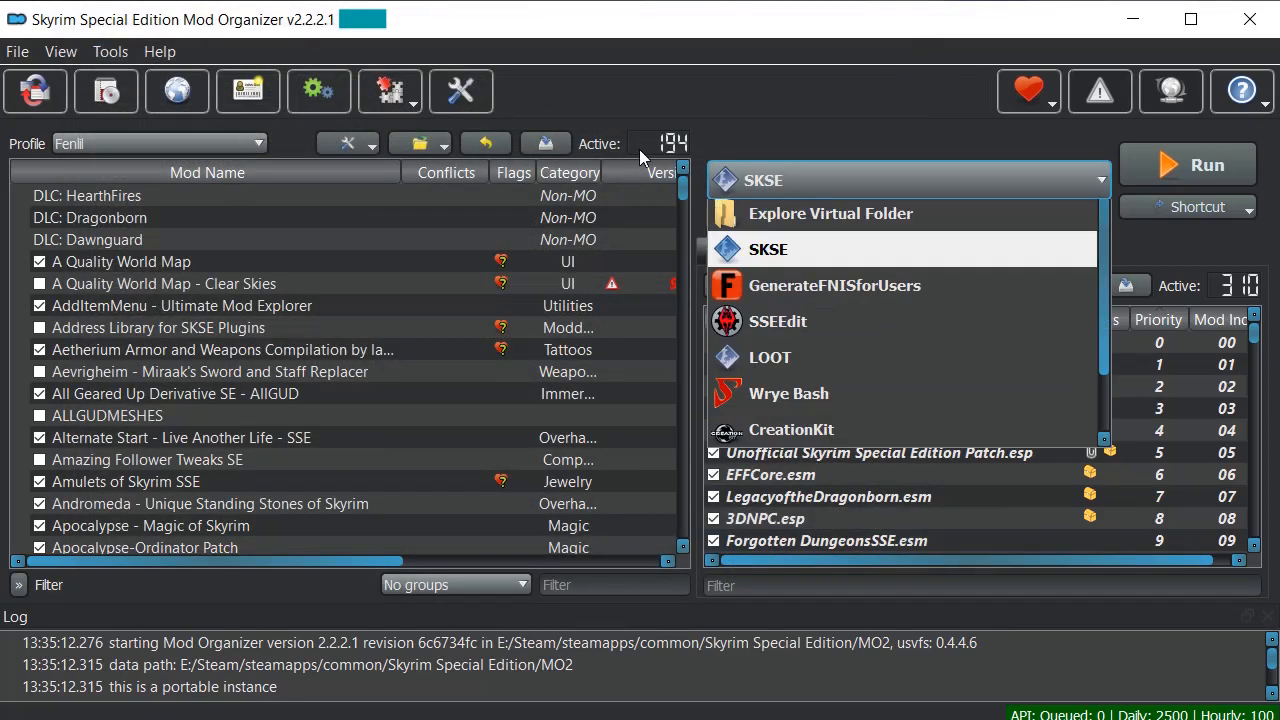
Select LOOT (1) from the Mod Organizer 2 executable dropdown list.
{"action": "scroll", "coordinate": [800, 214], "scroll_direction": "down", "scroll_amount": 1}
{"action": "left_click", "coordinate": [784, 542]}
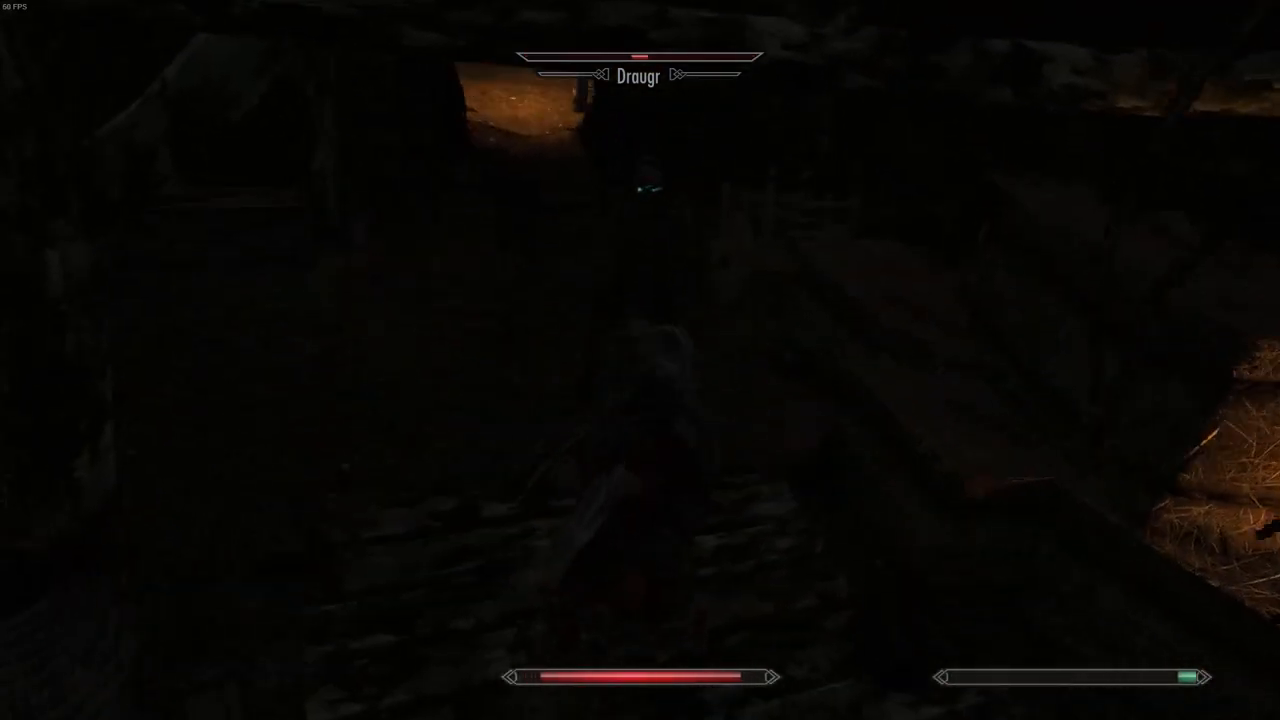
Run ahead through the lit mine passage and strike the Draugr repeatedly with the sword.
{"action": "key", "text": "w"}
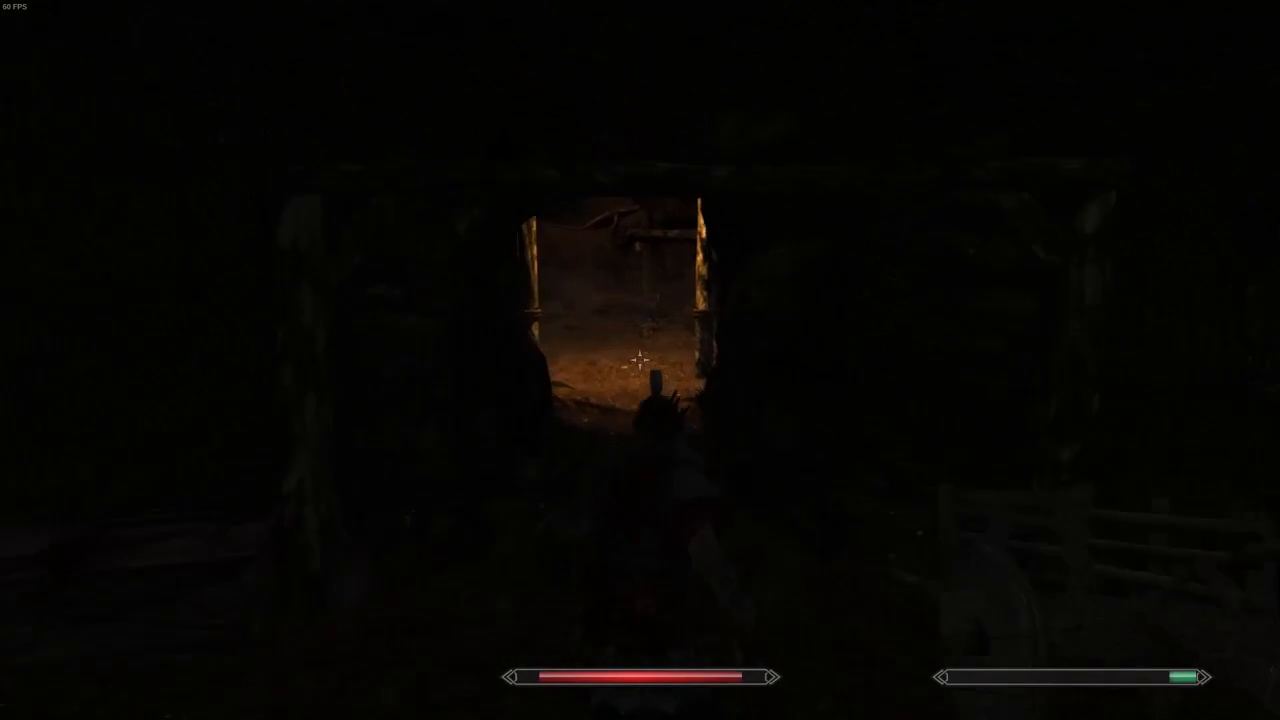
{"action": "key", "text": "w"}
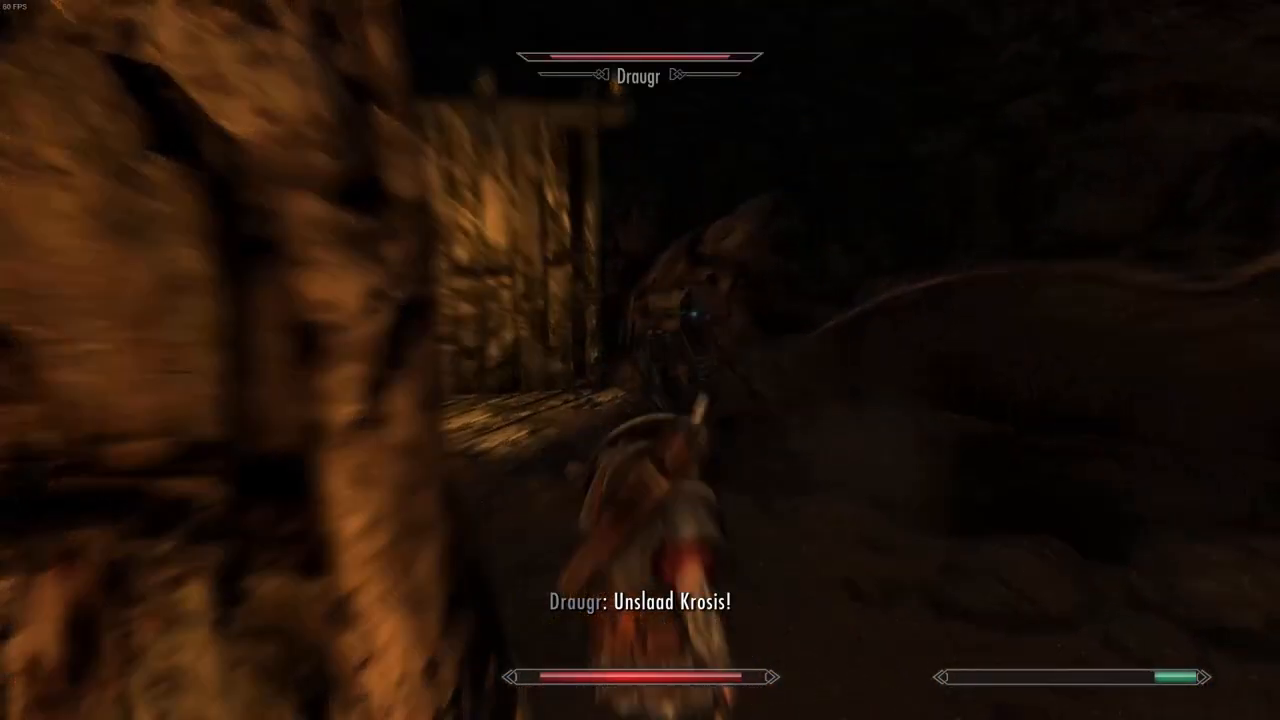
{"action": "left_click", "coordinate": [640, 360]}
{"action": "left_click", "coordinate": [640, 360]}
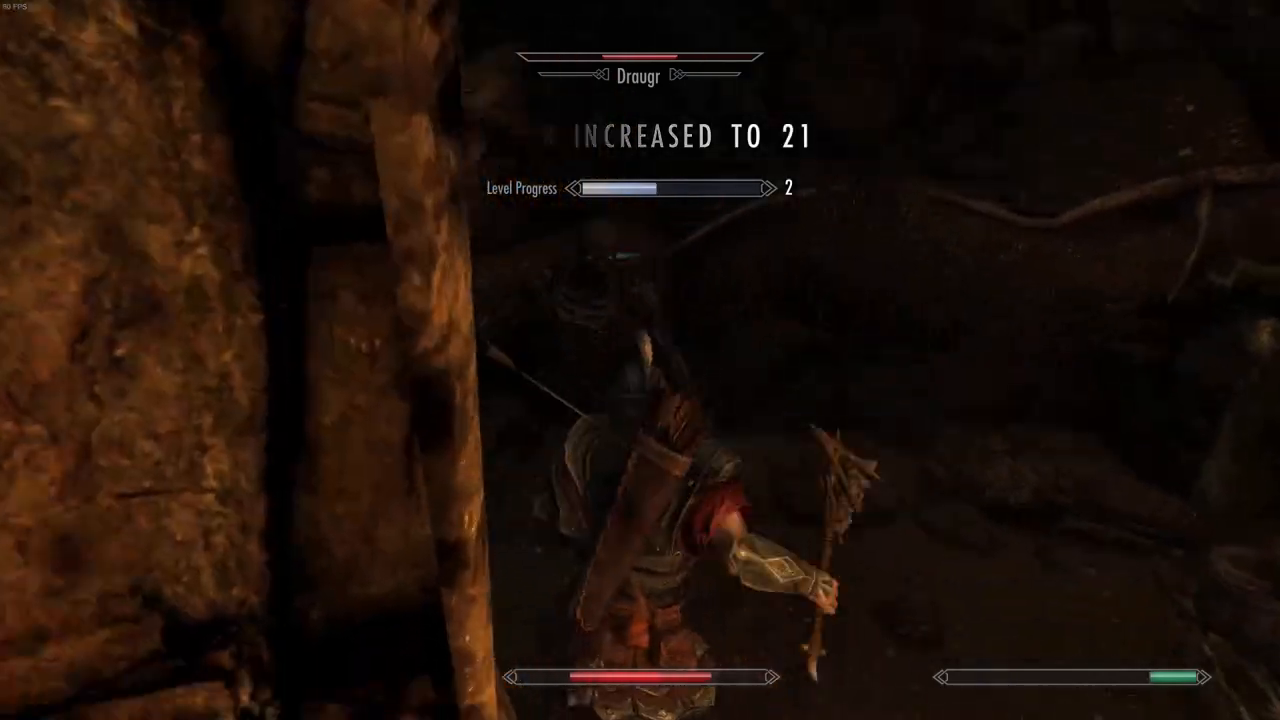
{"action": "left_click", "coordinate": [640, 360]}
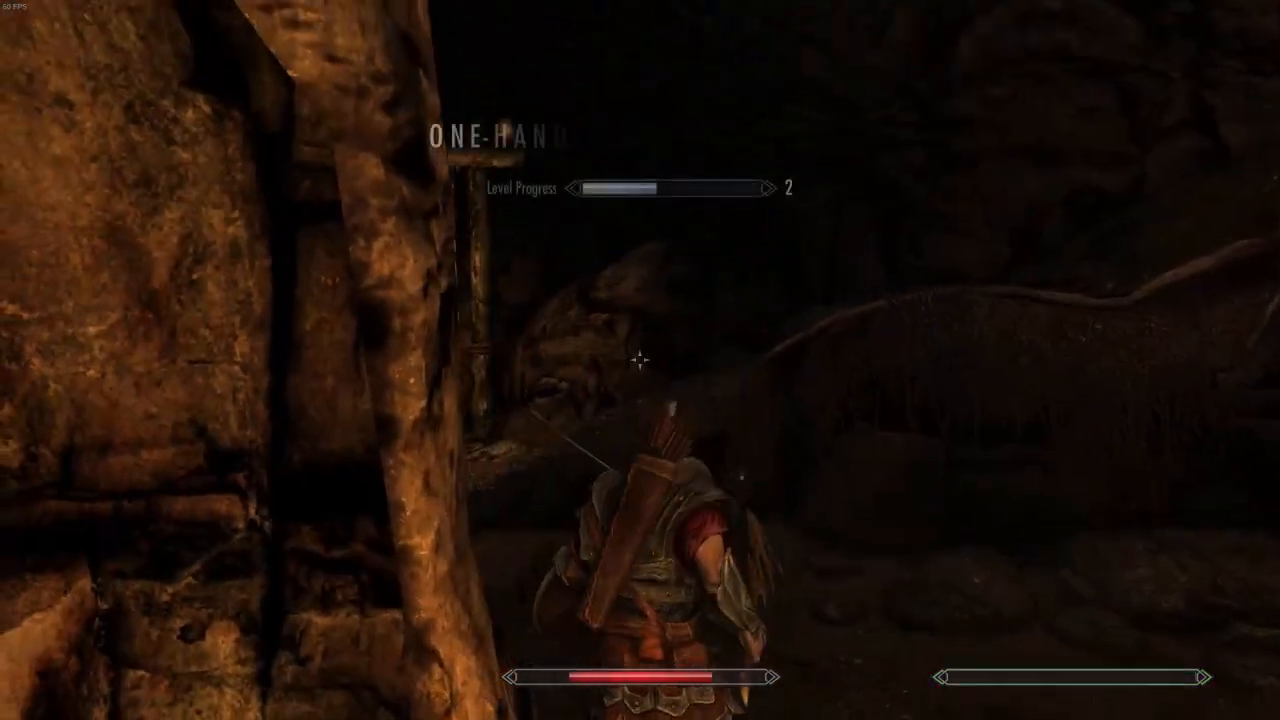